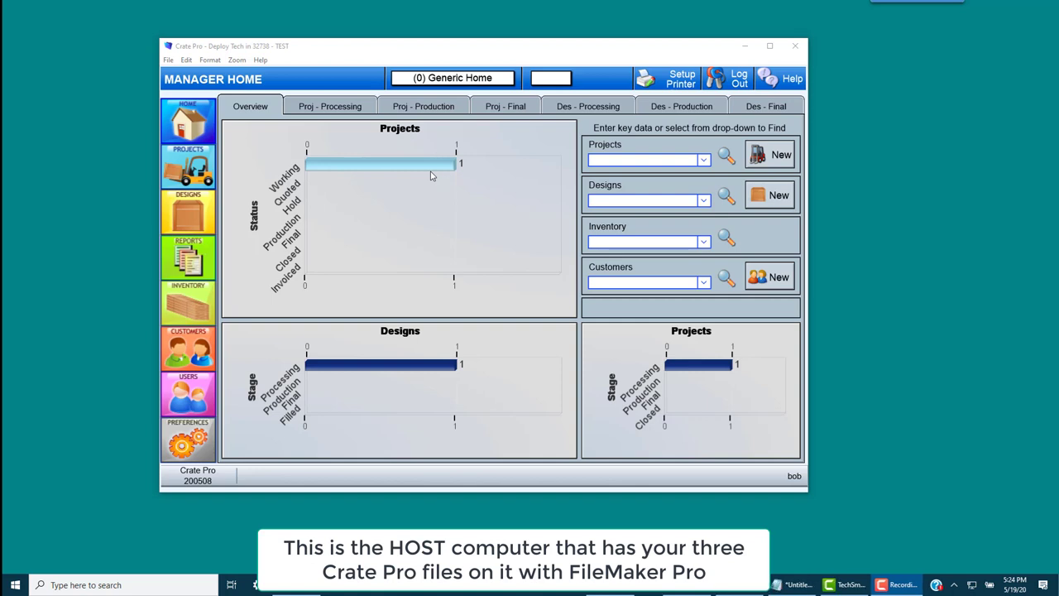
# Turn Network Sharing On for FileMaker clients at 192.168.1.129 and confirm
pyautogui.click(169, 60)
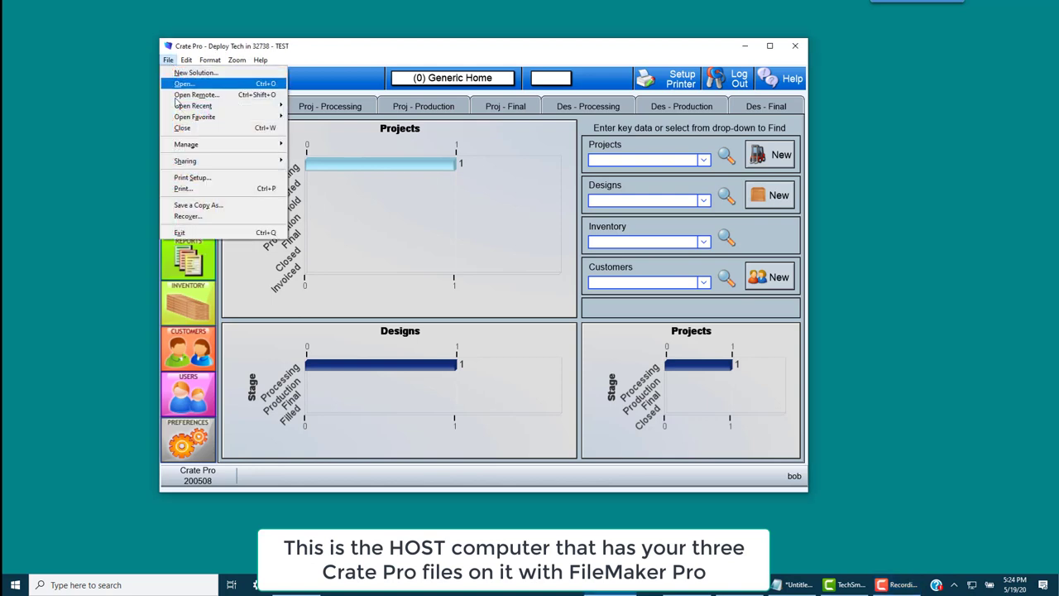
pyautogui.moveTo(187, 164)
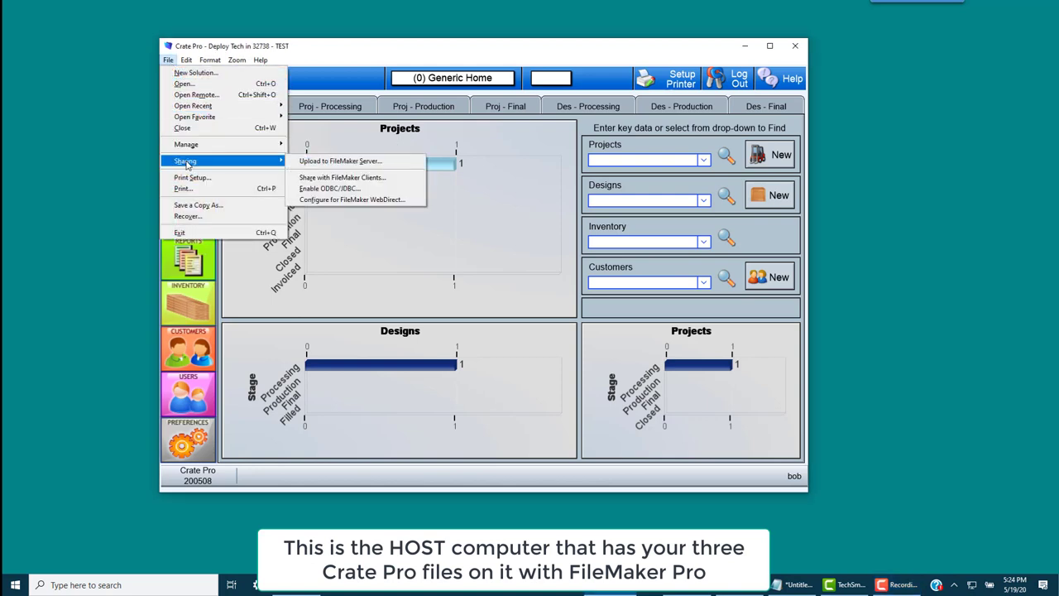
pyautogui.click(296, 181)
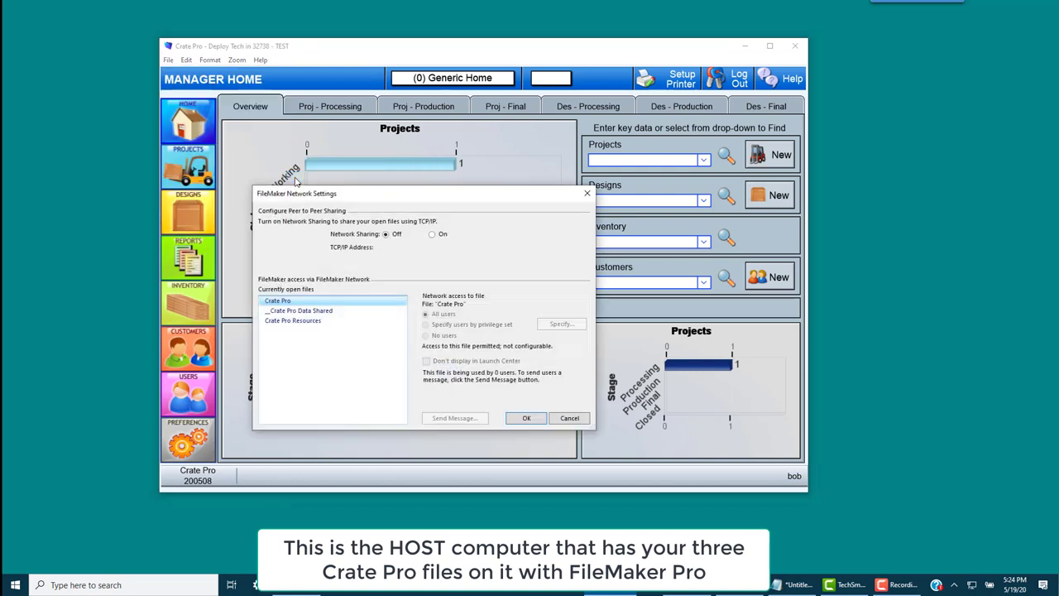
pyautogui.click(432, 237)
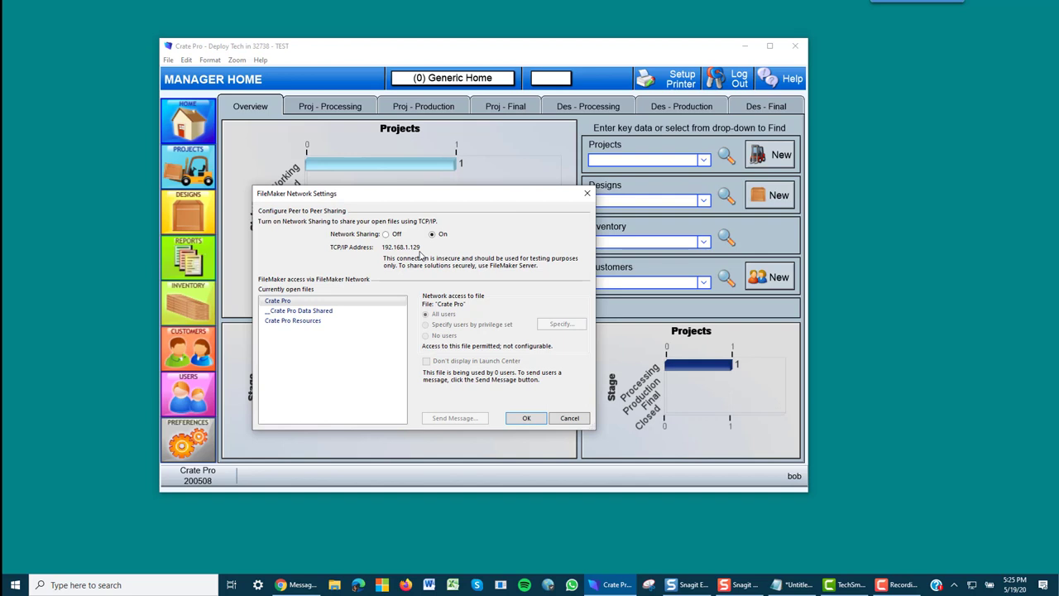
pyautogui.click(527, 418)
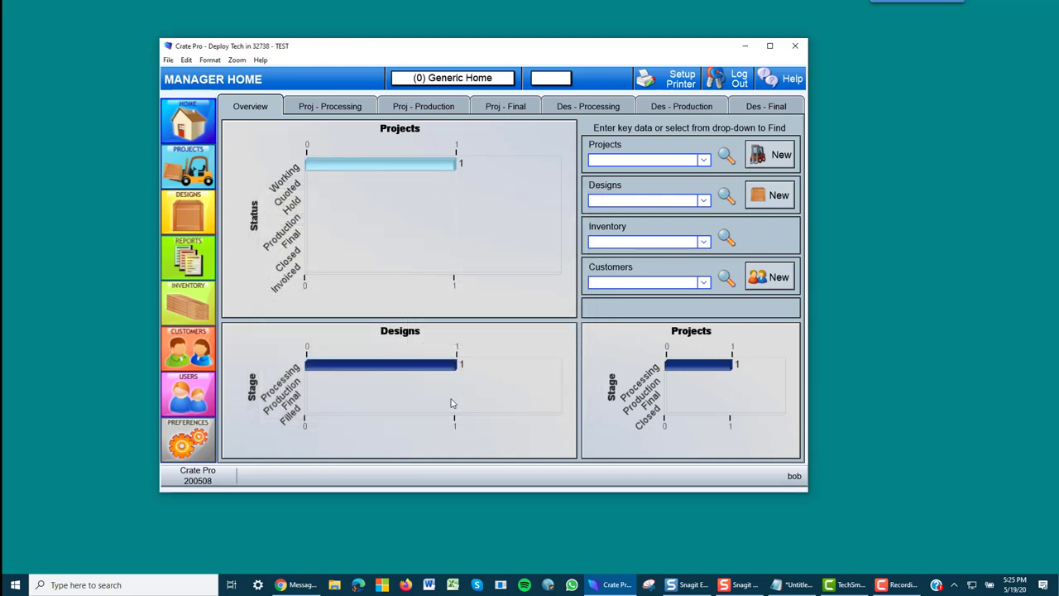
# Show the Licensing Devices list in Crate Pro preferences, listing both Windows devices
pyautogui.click(192, 441)
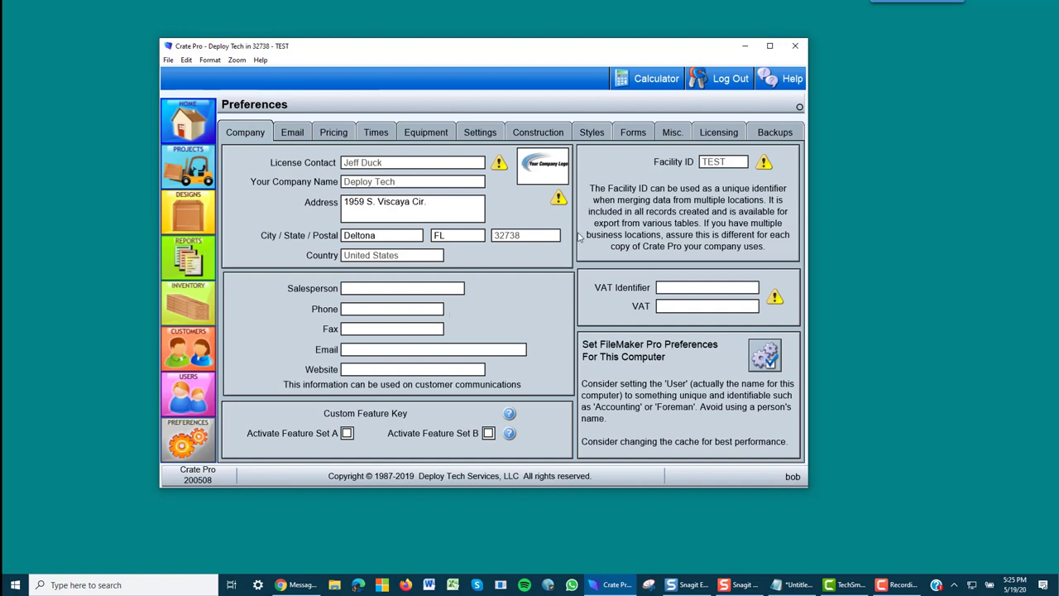
pyautogui.click(720, 134)
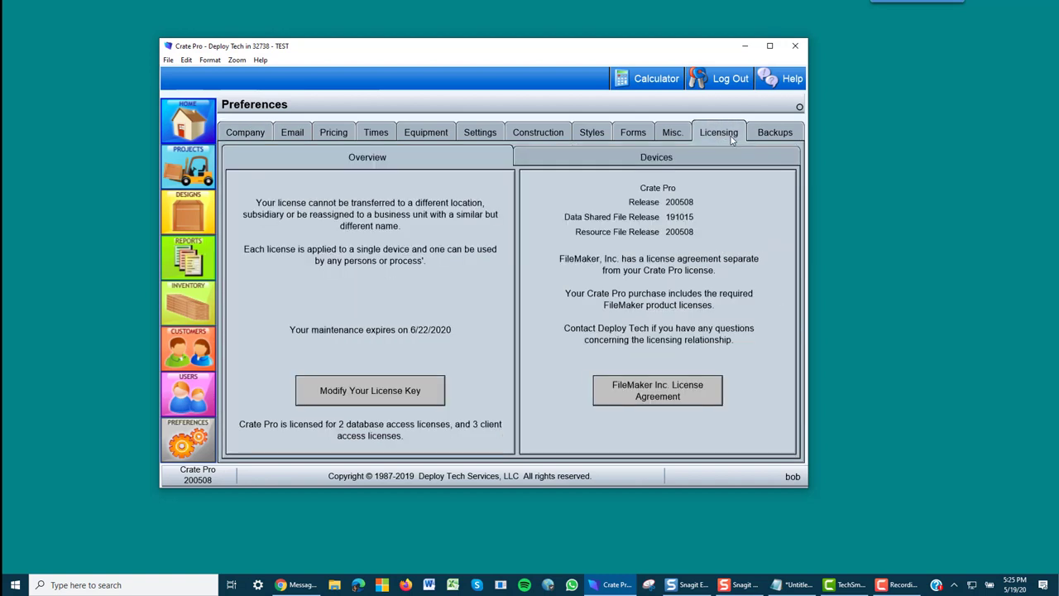
pyautogui.click(692, 157)
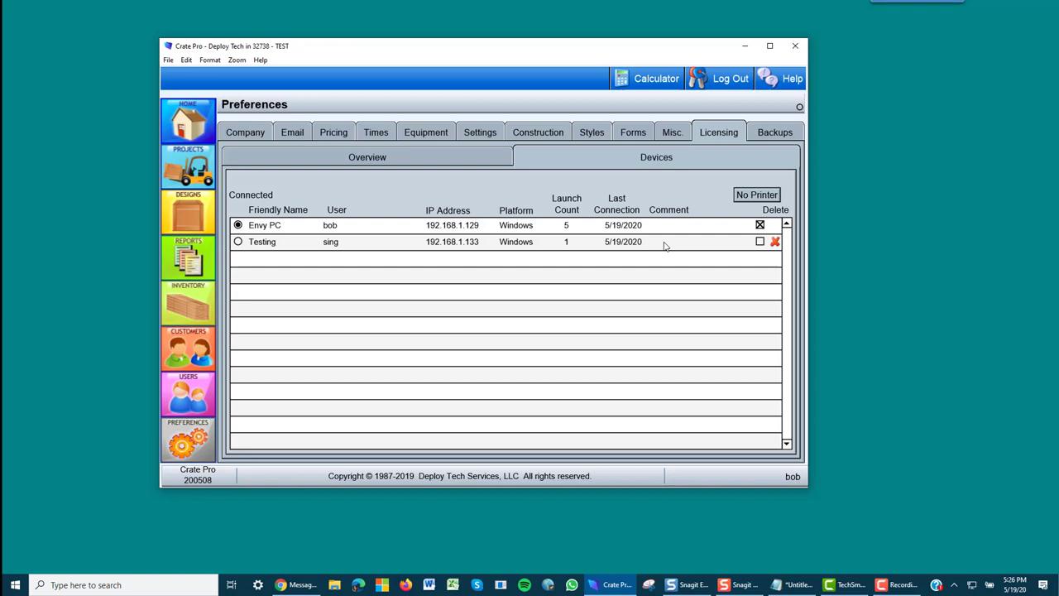
# Delete the Testing device record and its history, confirming both prompts
pyautogui.click(776, 241)
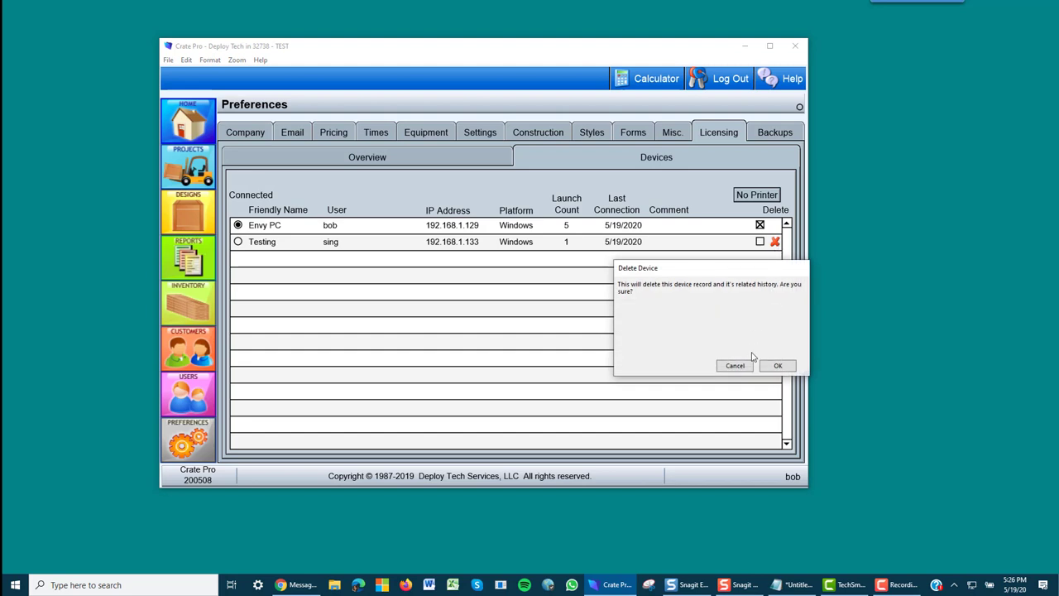
pyautogui.click(774, 366)
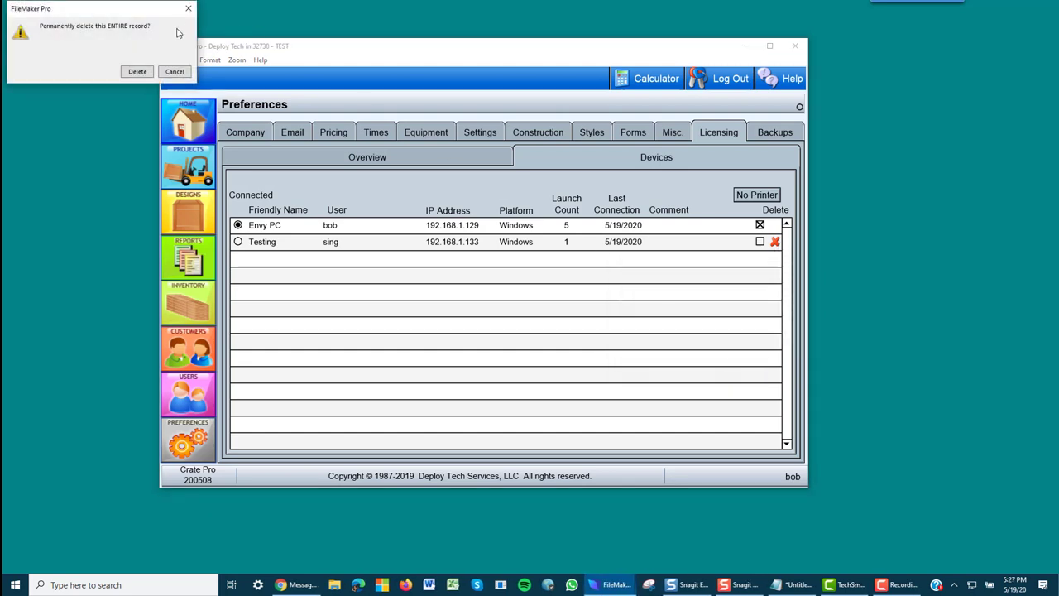
pyautogui.click(144, 72)
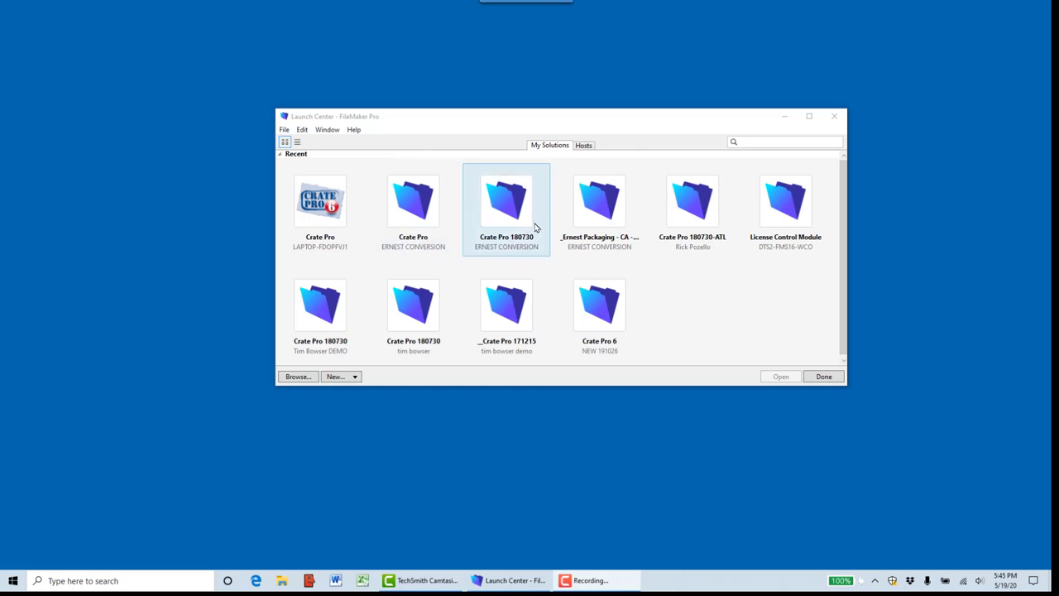
# Clear Recent Files so Crate Pro 180730-ATL and other recent solutions disappear
pyautogui.click(699, 207)
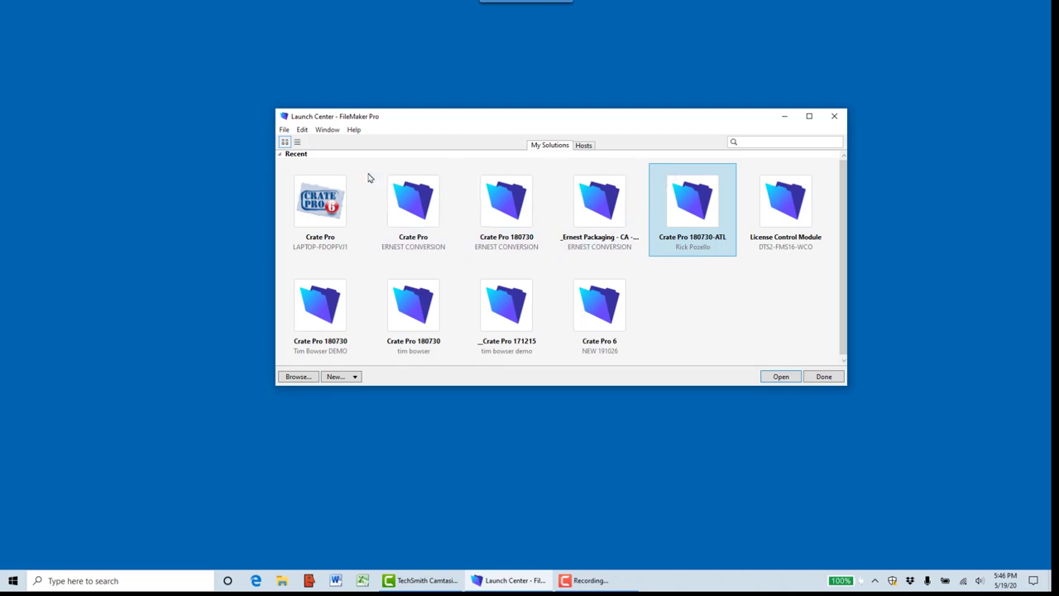
pyautogui.click(284, 130)
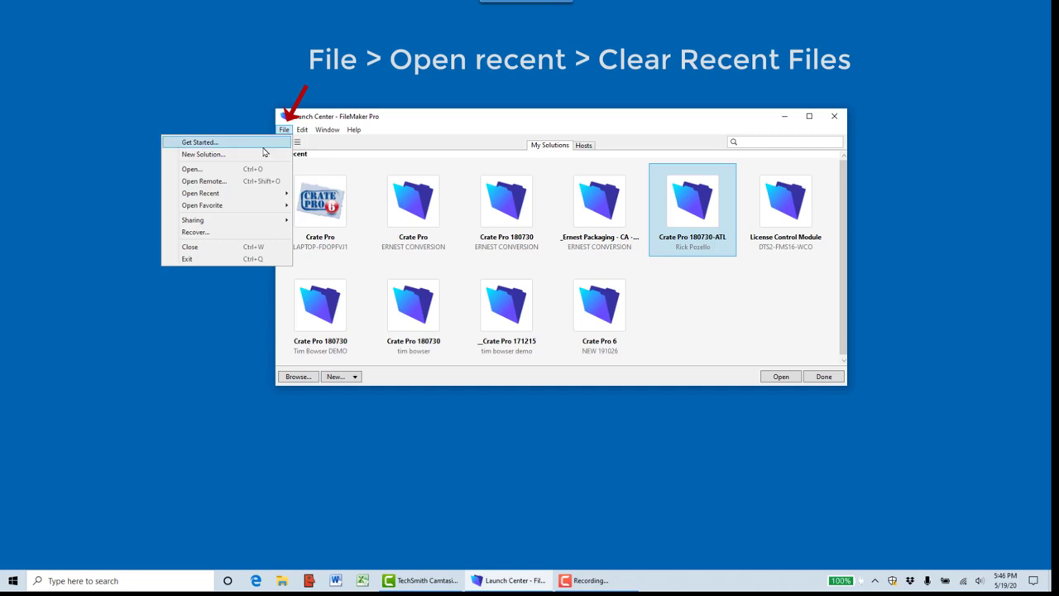
pyautogui.moveTo(242, 196)
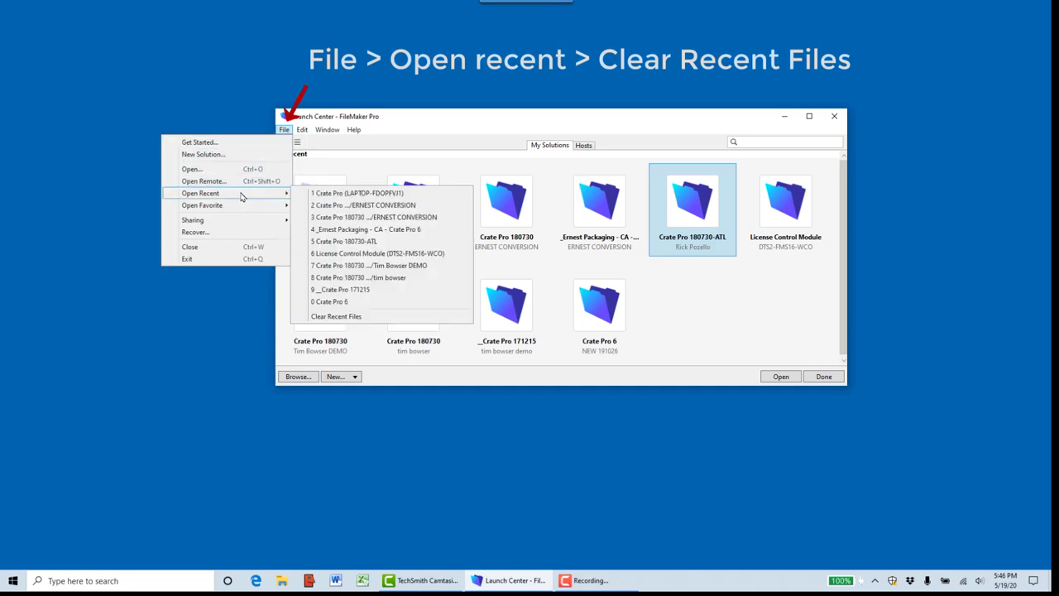
pyautogui.click(334, 317)
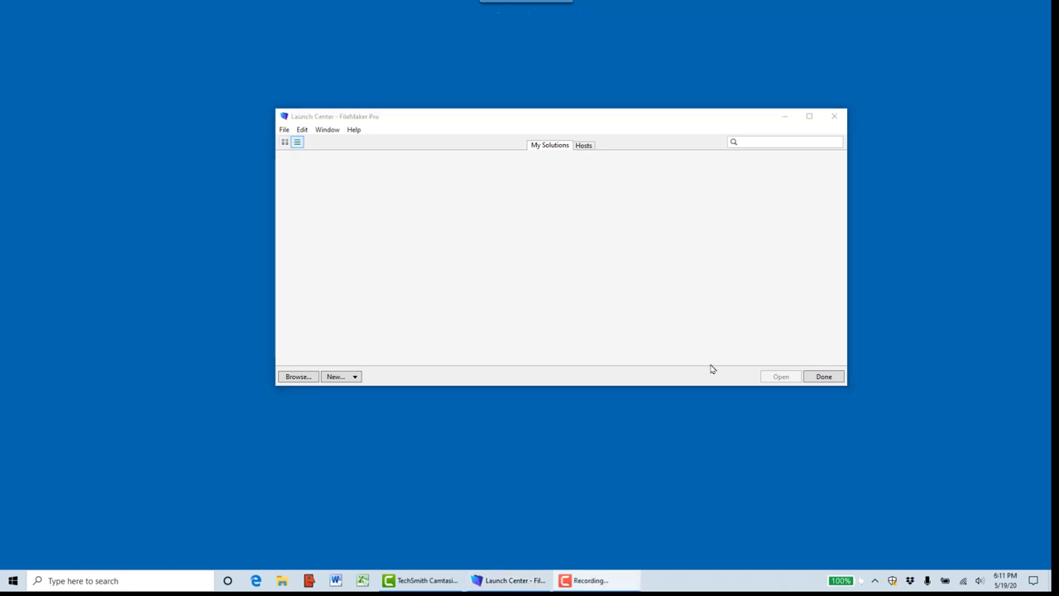
# Show the Launch Center's Hosts list
pyautogui.click(584, 146)
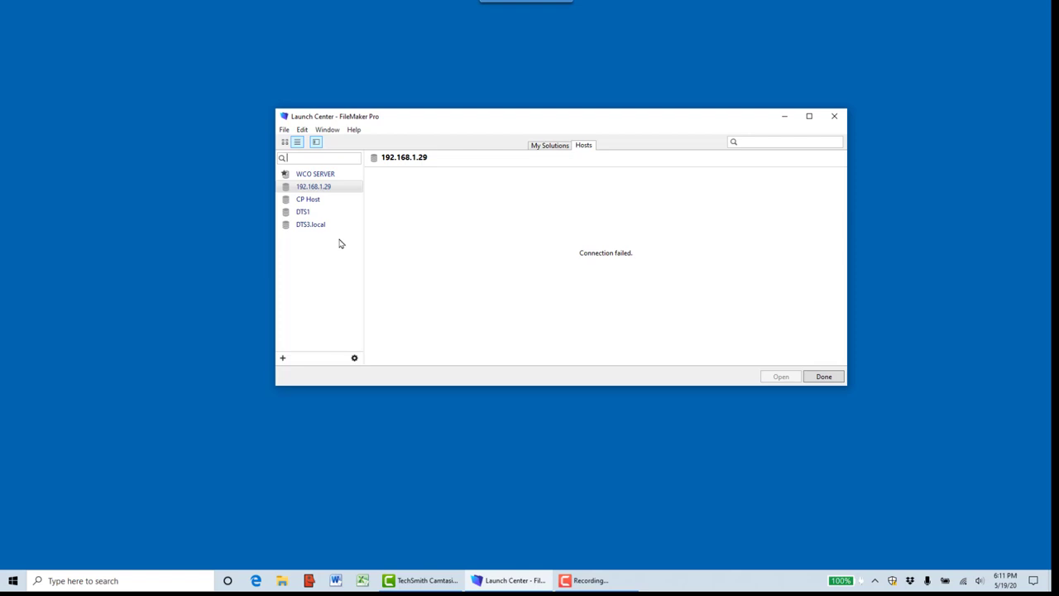
# Select CP Host to list its shared Crate Pro file
pyautogui.click(321, 203)
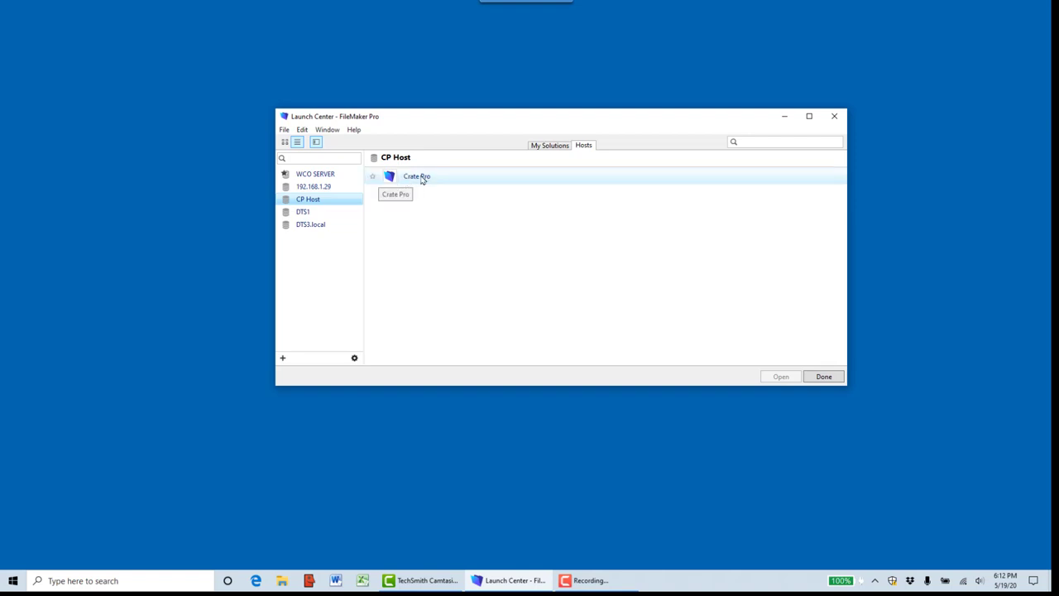
pyautogui.click(372, 180)
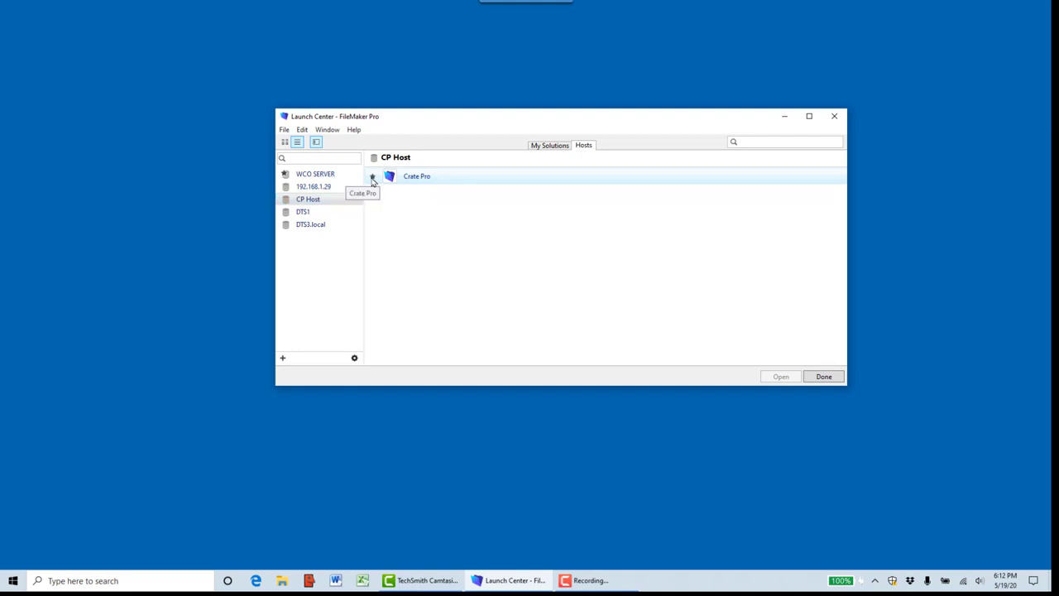
# Star the Crate Pro file and CP Host, then star and unstar 192.168.1.29
pyautogui.click(375, 175)
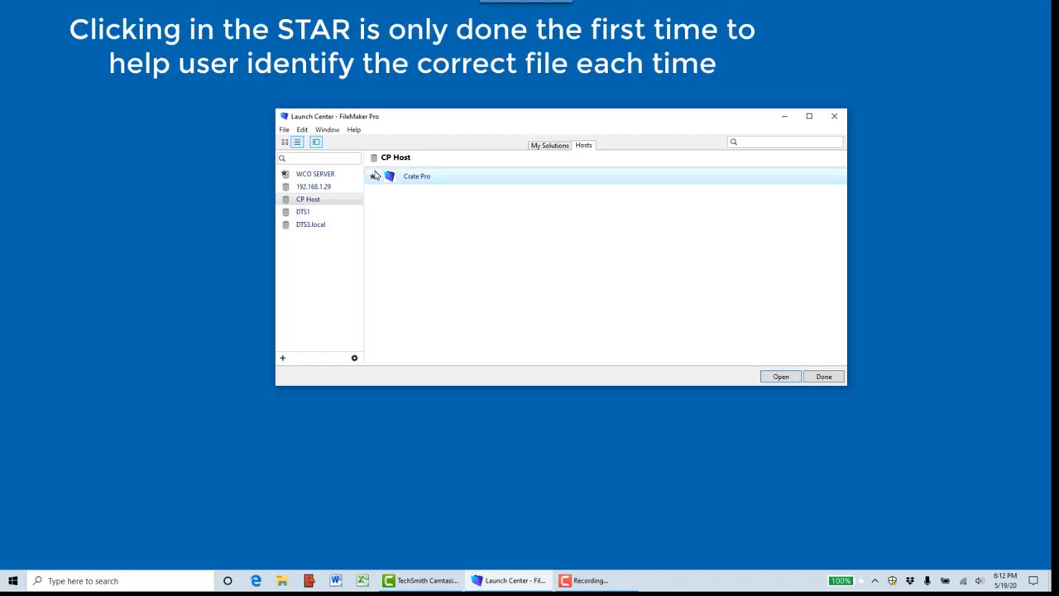
pyautogui.click(375, 176)
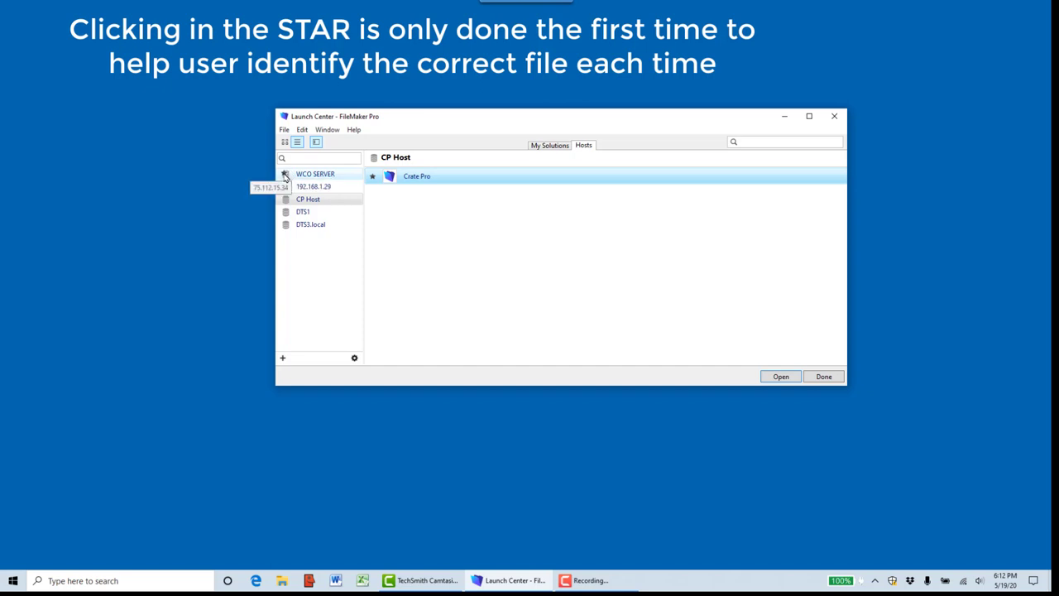
pyautogui.click(285, 175)
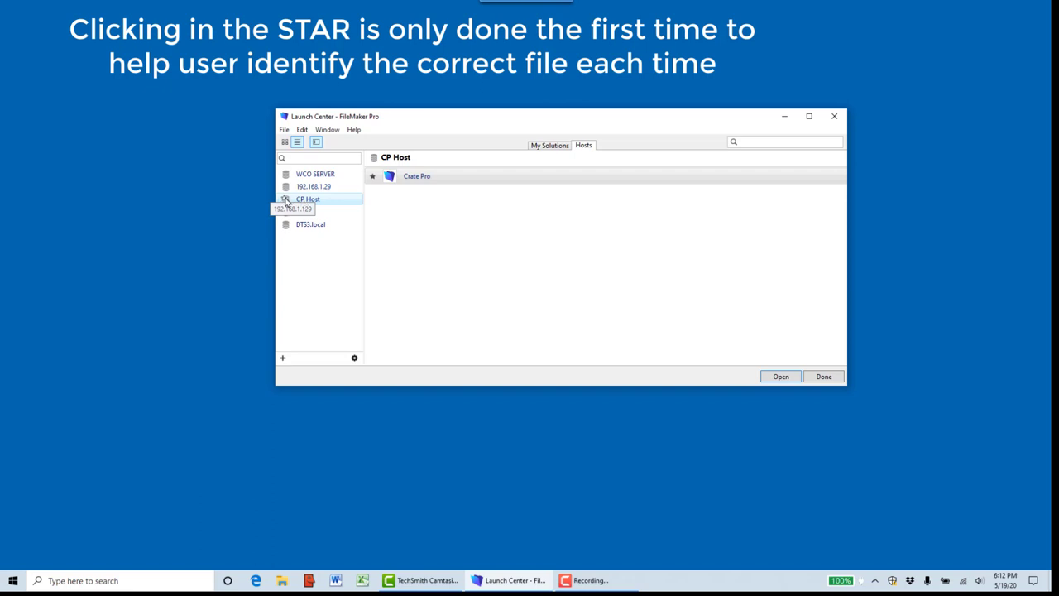
pyautogui.click(286, 200)
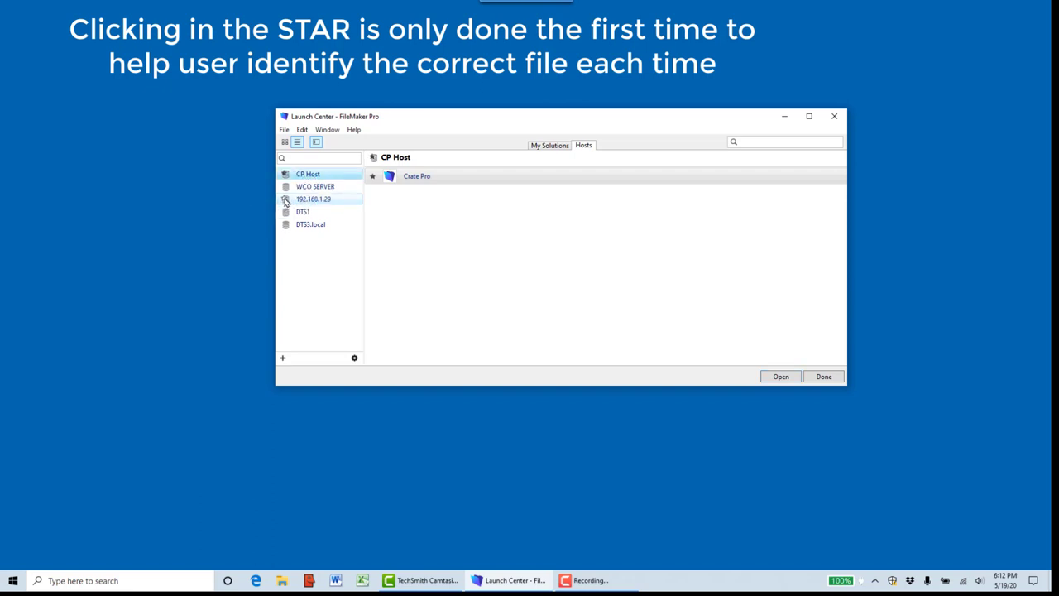
pyautogui.click(286, 200)
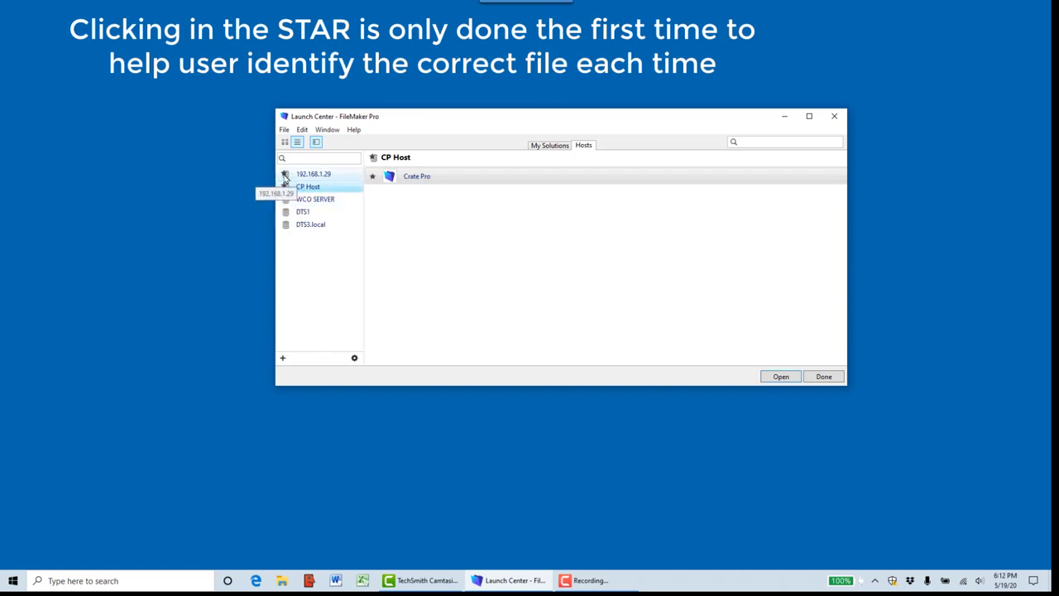
pyautogui.click(285, 175)
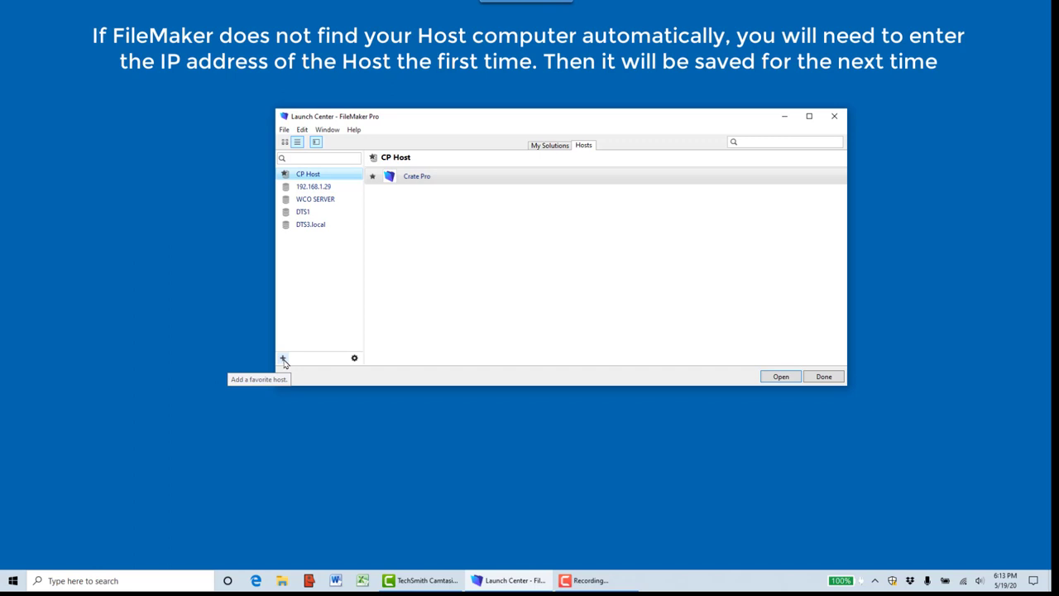
pyautogui.click(283, 360)
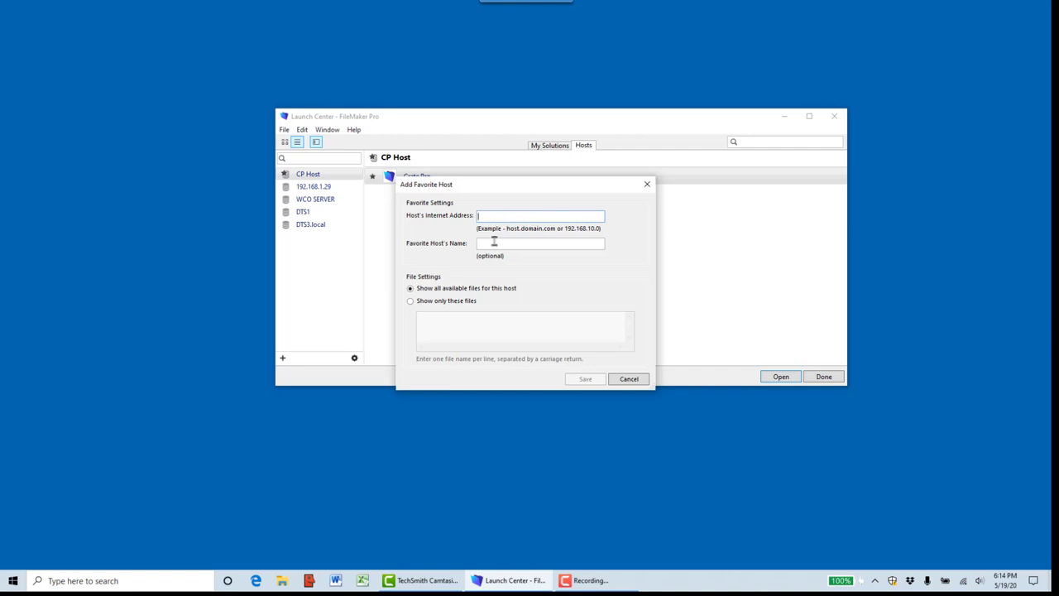
pyautogui.click(491, 243)
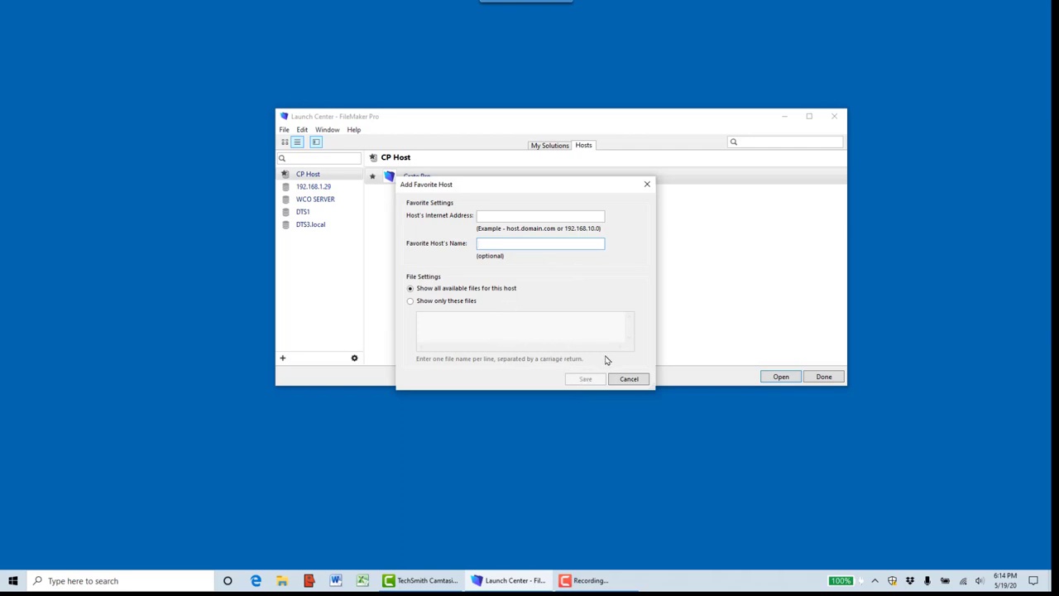
pyautogui.click(634, 380)
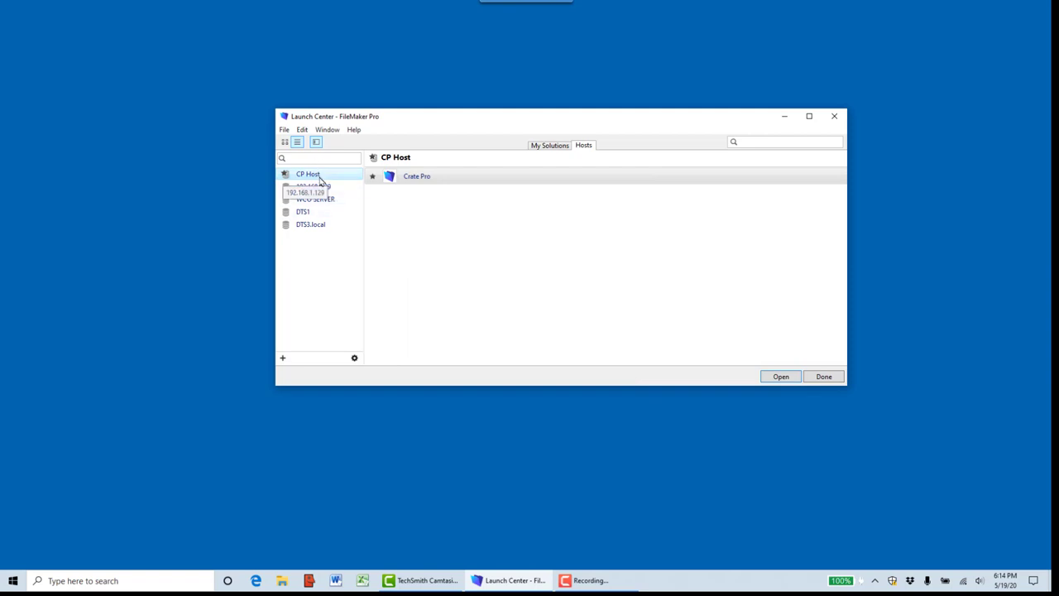
pyautogui.click(427, 177)
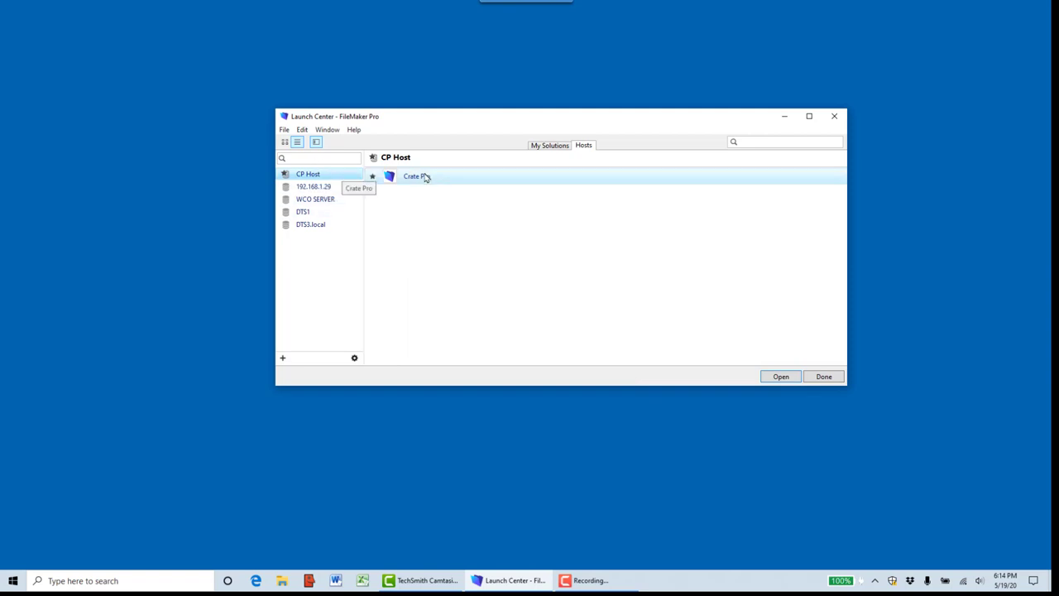
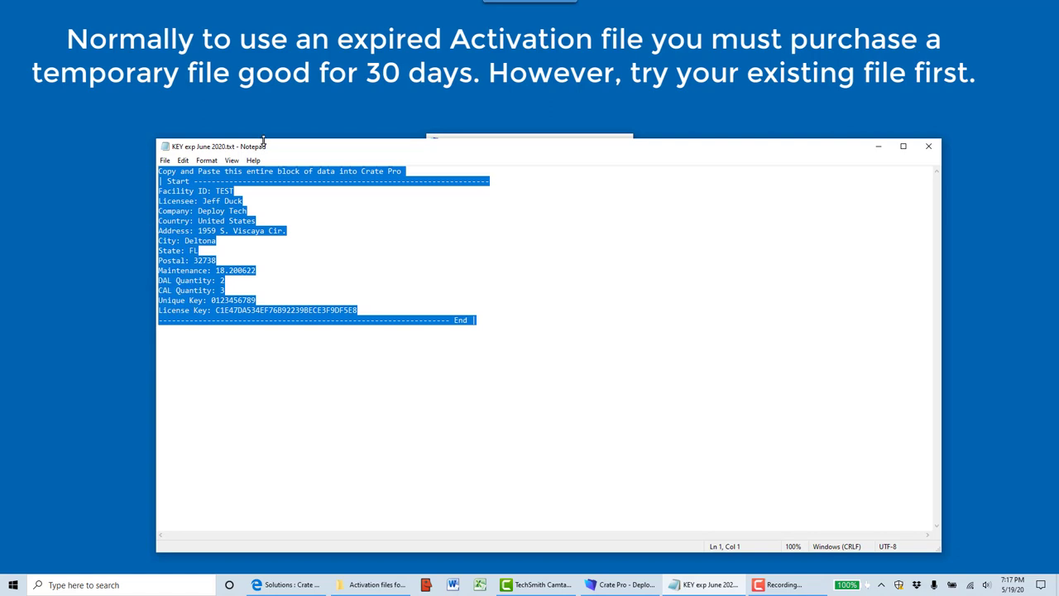
# Copy the selected license data block in Notepad, then minimize Notepad to reveal the license window
pyautogui.click(288, 100)
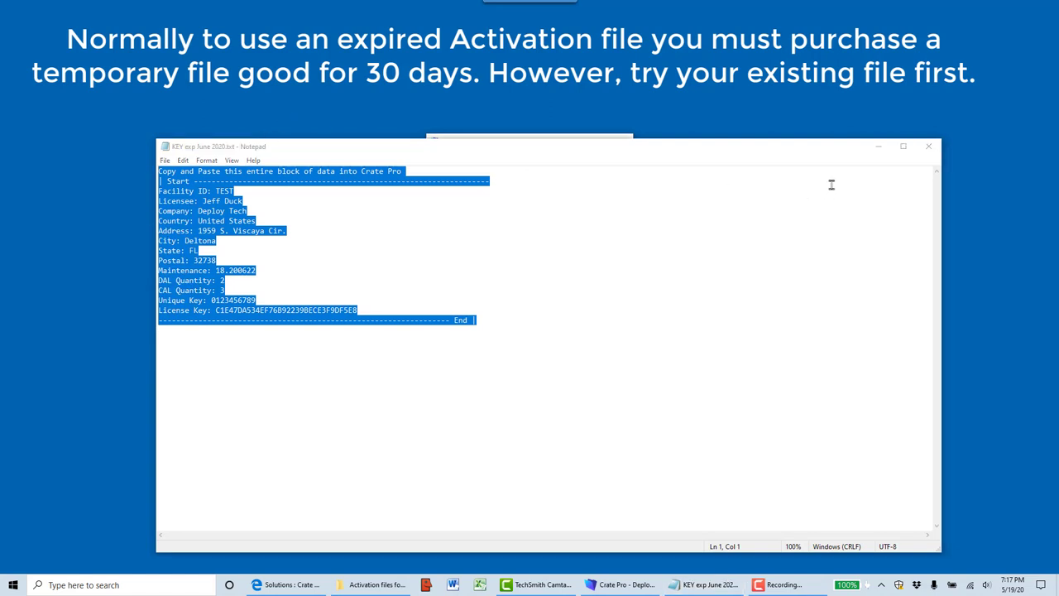
pyautogui.click(878, 146)
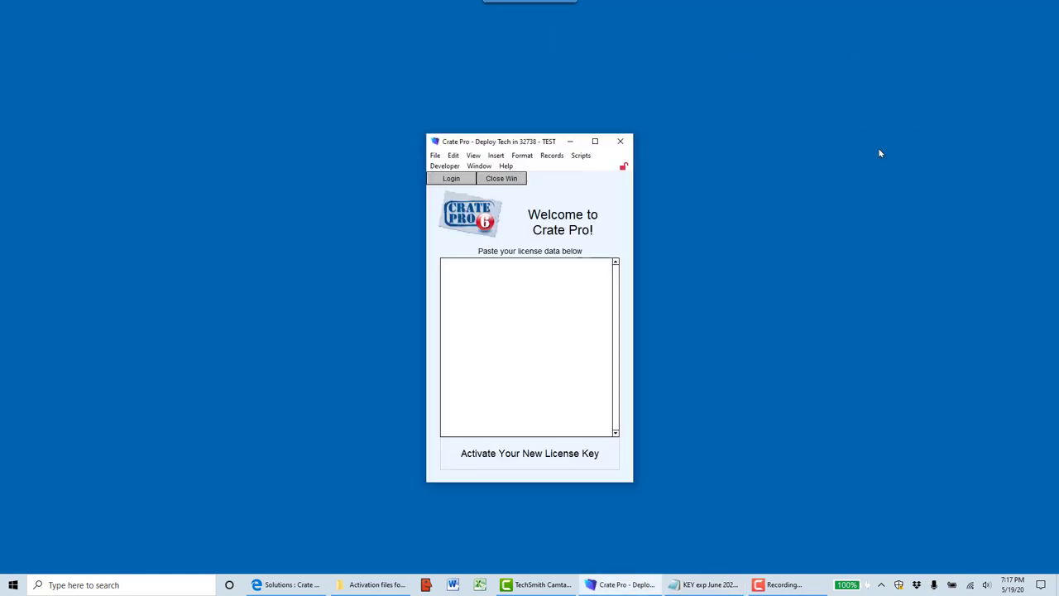
# Paste the license block, Start to End, into the license field and enlarge the window to show it
pyautogui.rightClick(489, 276)
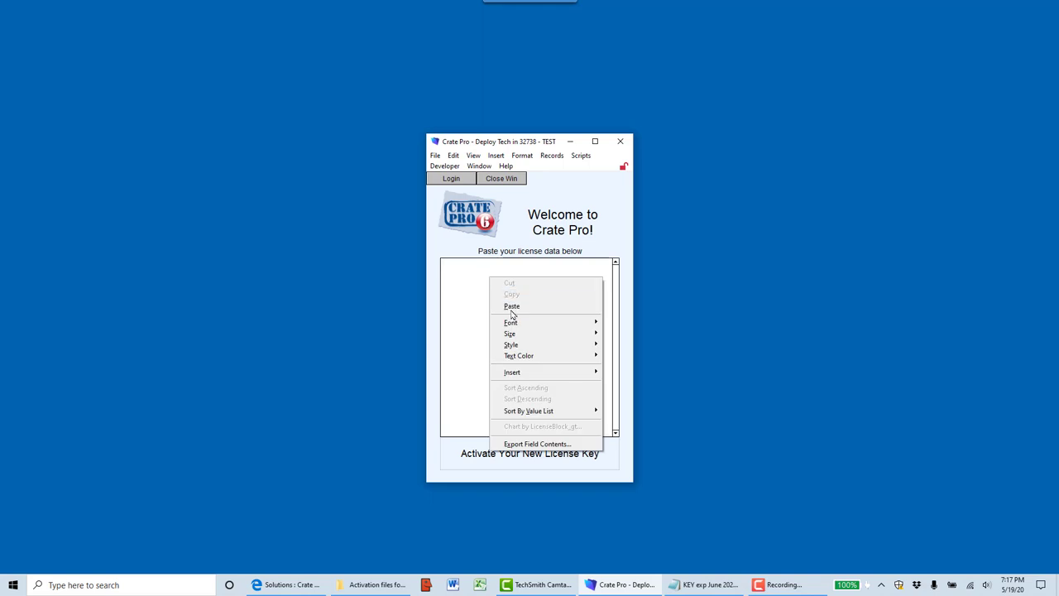
pyautogui.click(511, 305)
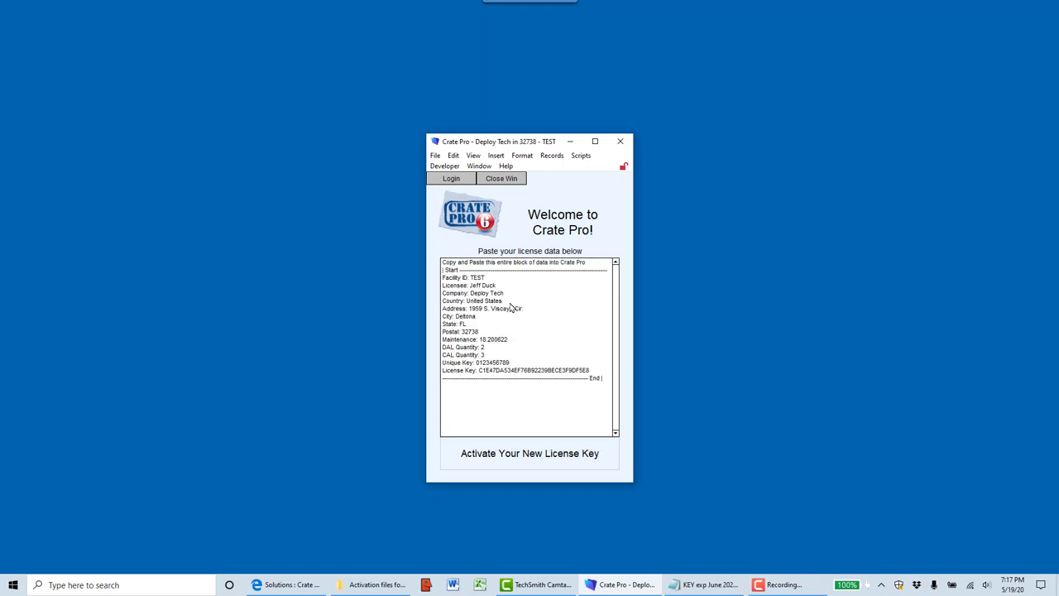
pyautogui.keyDown('ctrl'); pyautogui.scroll(1, 512, 308); pyautogui.keyUp('ctrl')
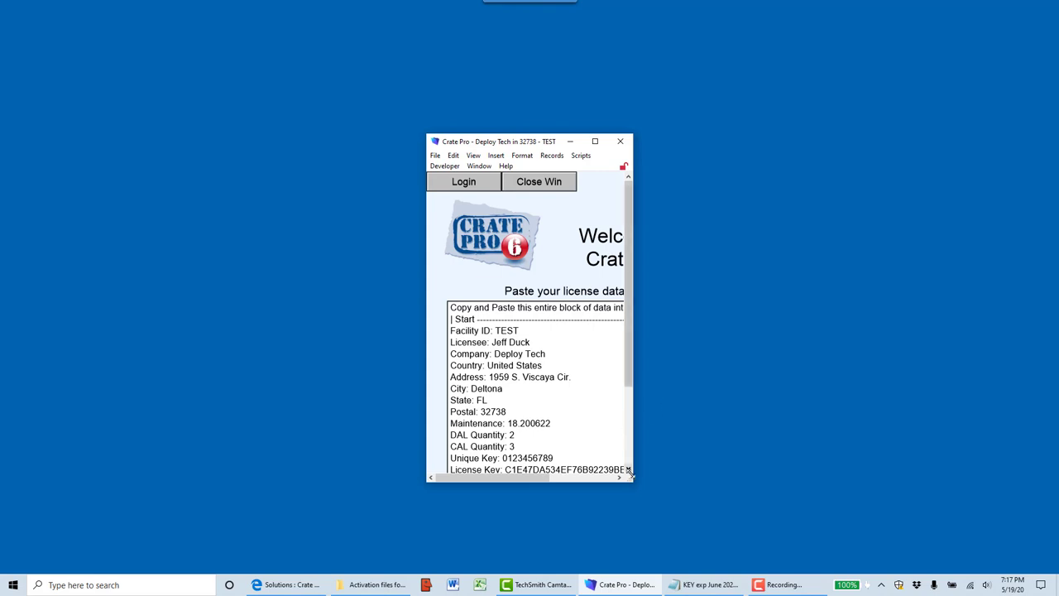
pyautogui.moveTo(632, 480); pyautogui.dragTo(735, 527)
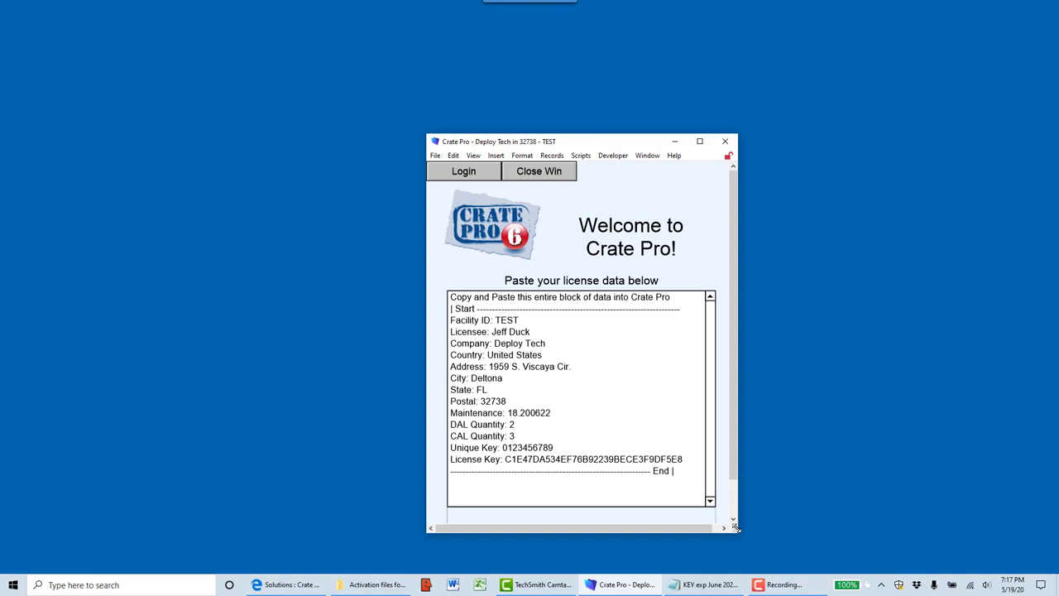
pyautogui.scroll(-1, 736, 476)
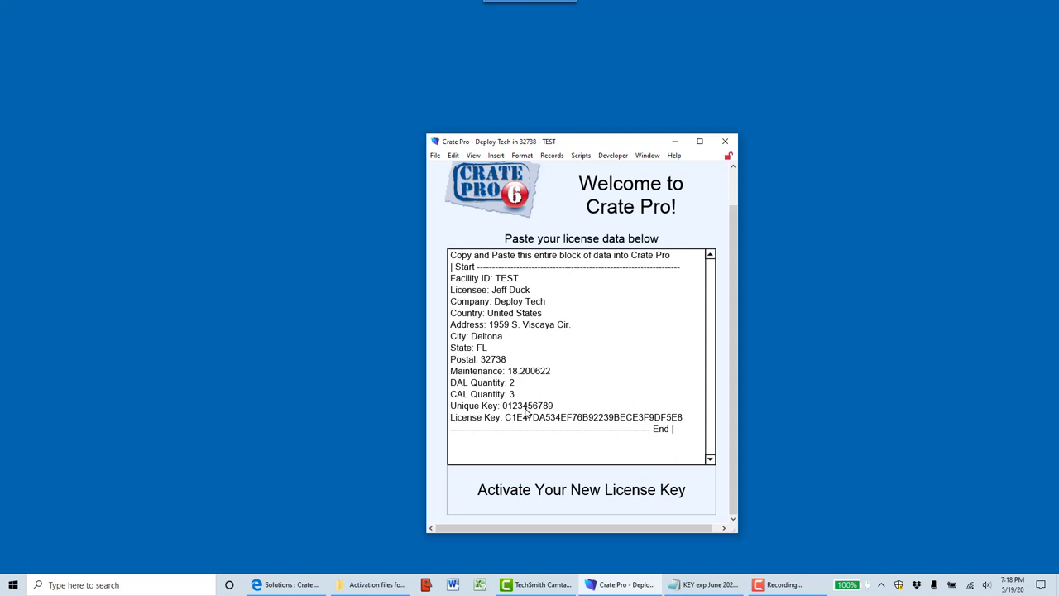
# Activate the new license key and dismiss the 'Thank you!' confirmation
pyautogui.click(542, 490)
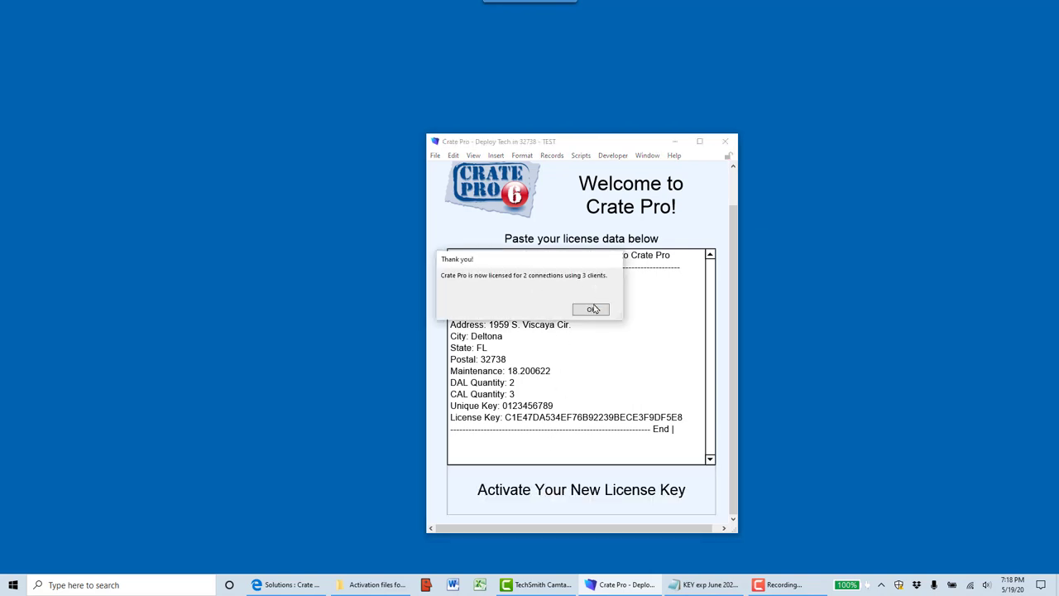
pyautogui.click(592, 312)
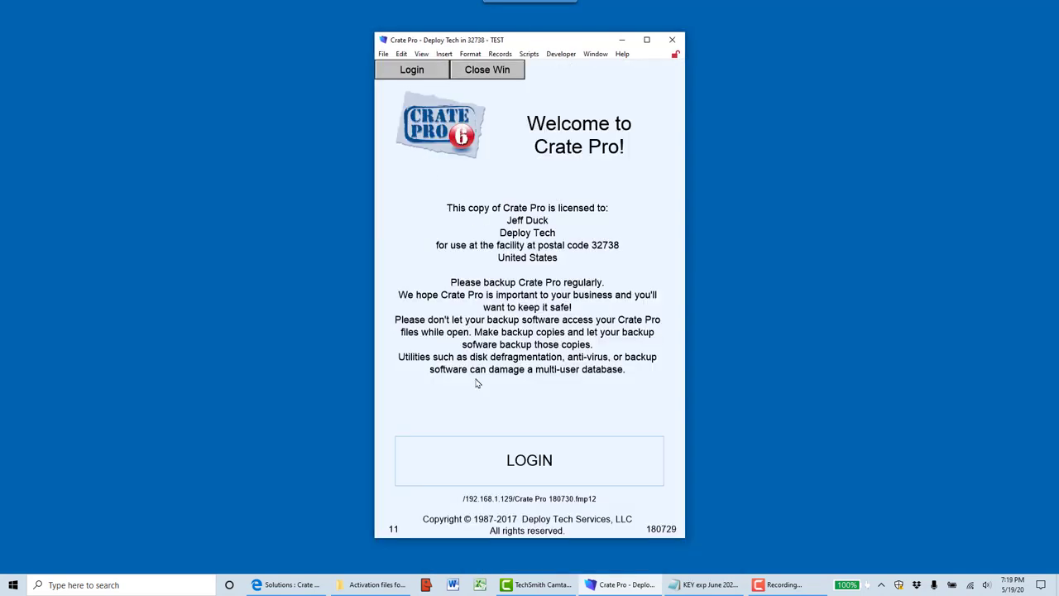
# Enter the account name and password in the LOGIN prompt and submit them
pyautogui.click(523, 460)
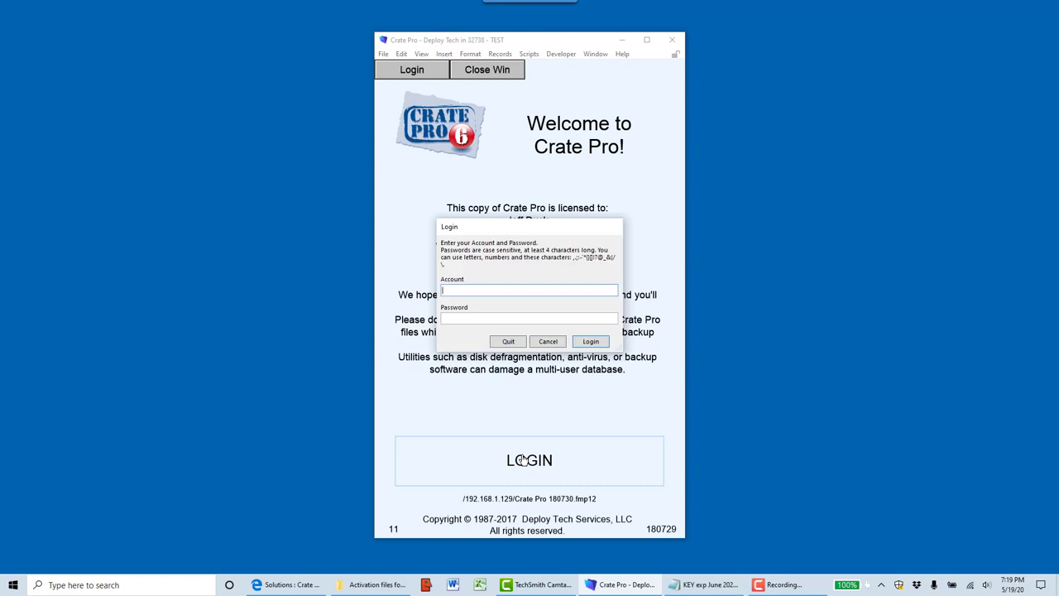
pyautogui.write('bob')
pyautogui.press('Tab')
pyautogui.write('••••')
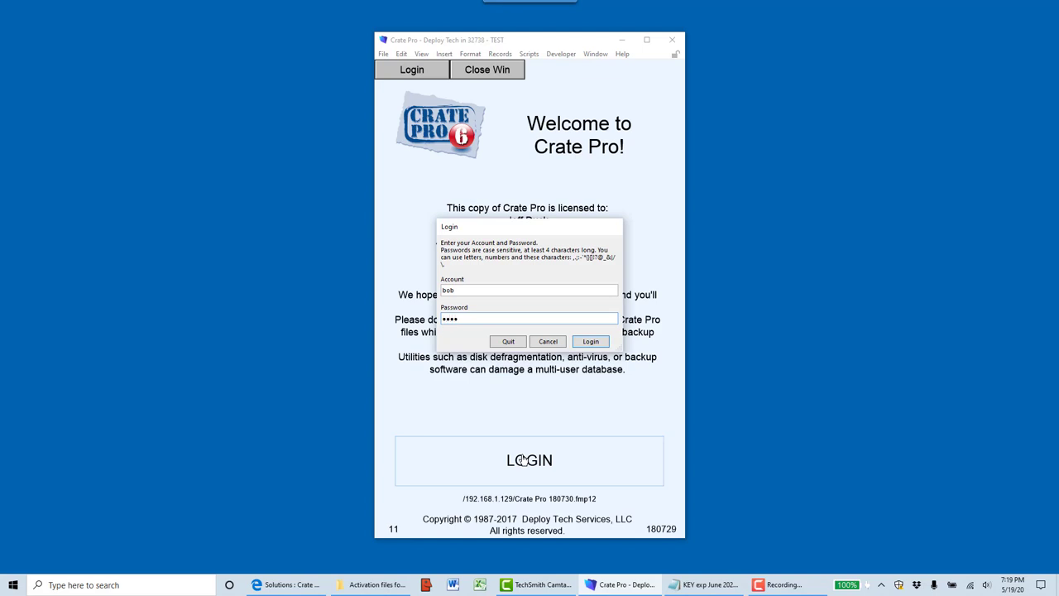
pyautogui.click(590, 342)
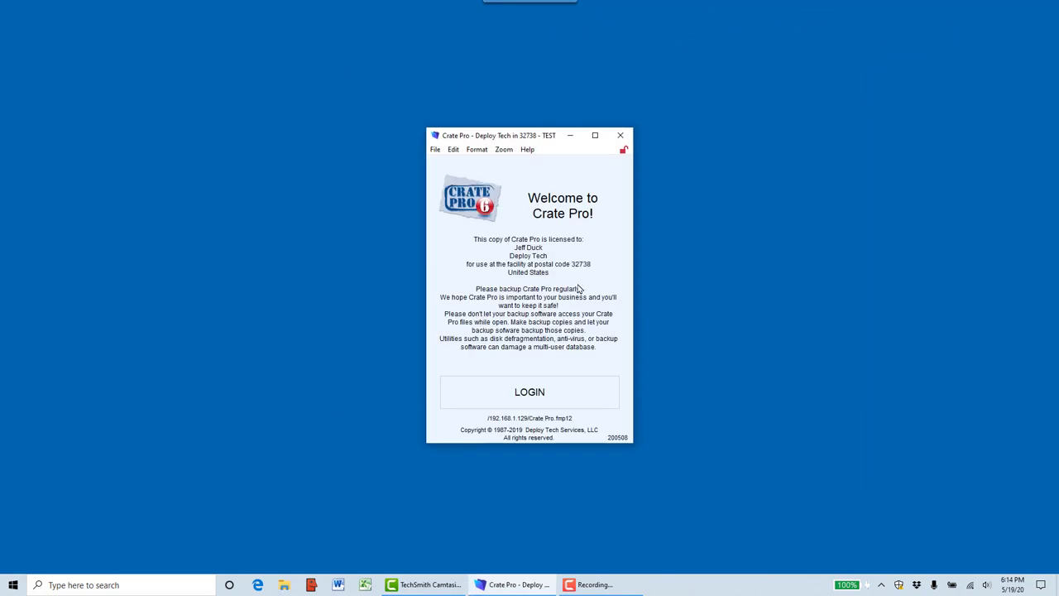
# Re-enter the account name and password and sign in to reach Manager Home
pyautogui.click(536, 399)
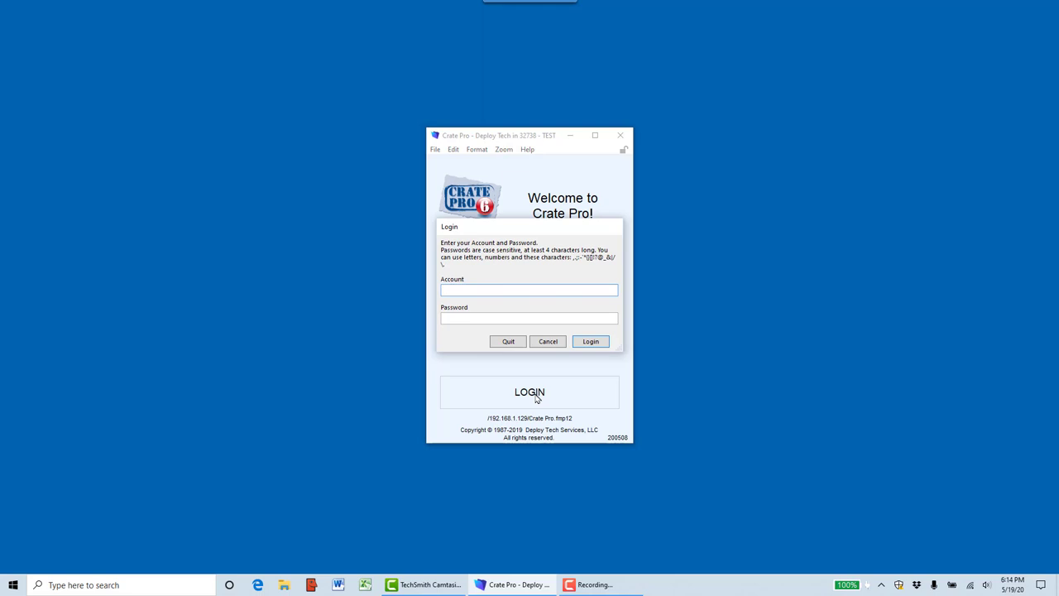
pyautogui.press('Tab')
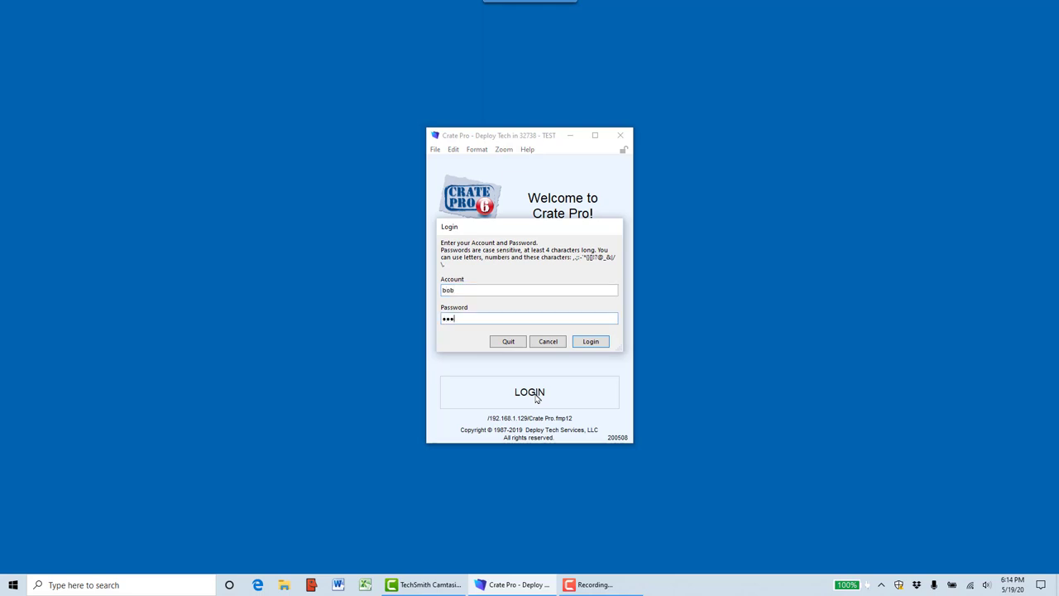
pyautogui.click(599, 343)
# Confirm the login, move the window up and left, and log out from Manager Home
pyautogui.click(597, 342)
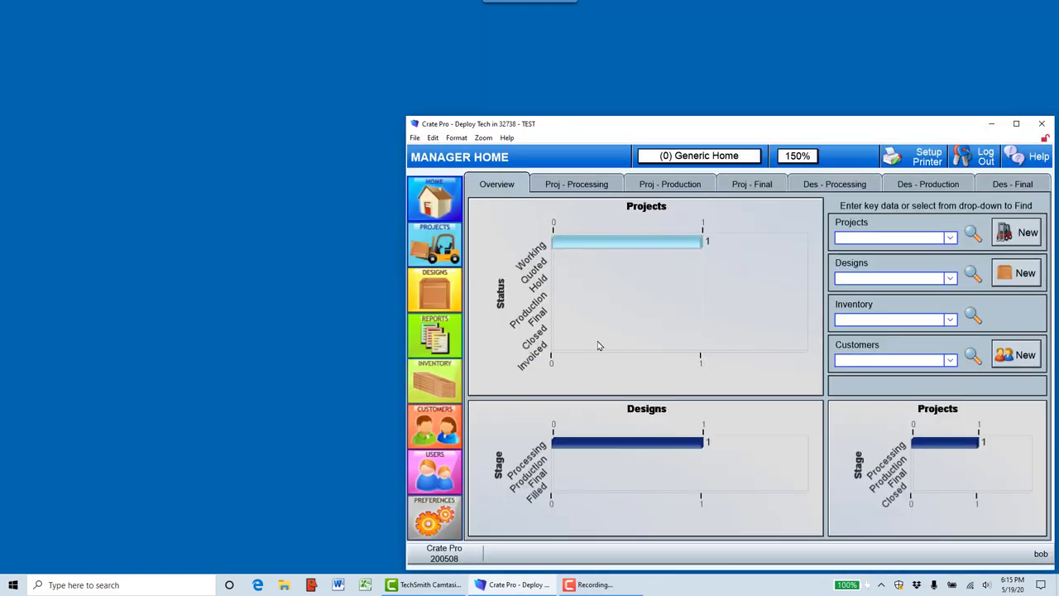
pyautogui.moveTo(674, 134); pyautogui.dragTo(388, 55)
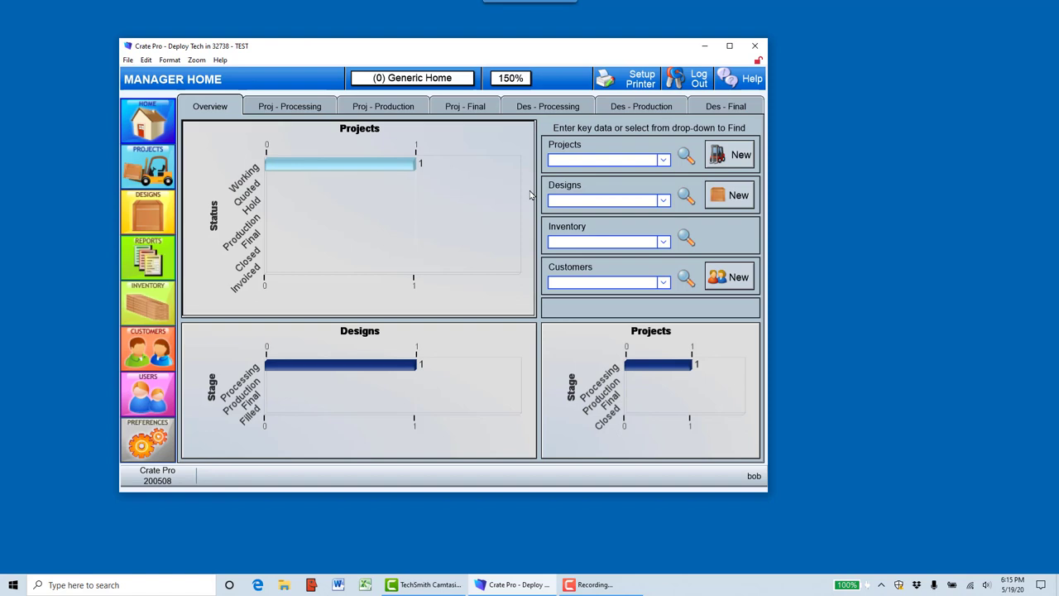
pyautogui.click(693, 84)
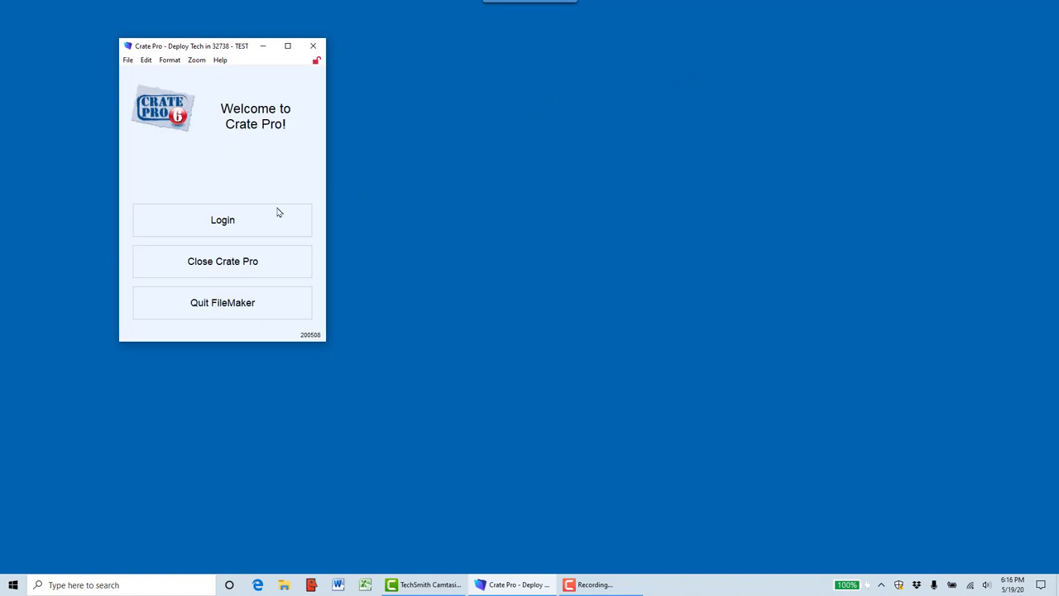
# Quit FileMaker from the Crate Pro welcome screen
pyautogui.click(212, 304)
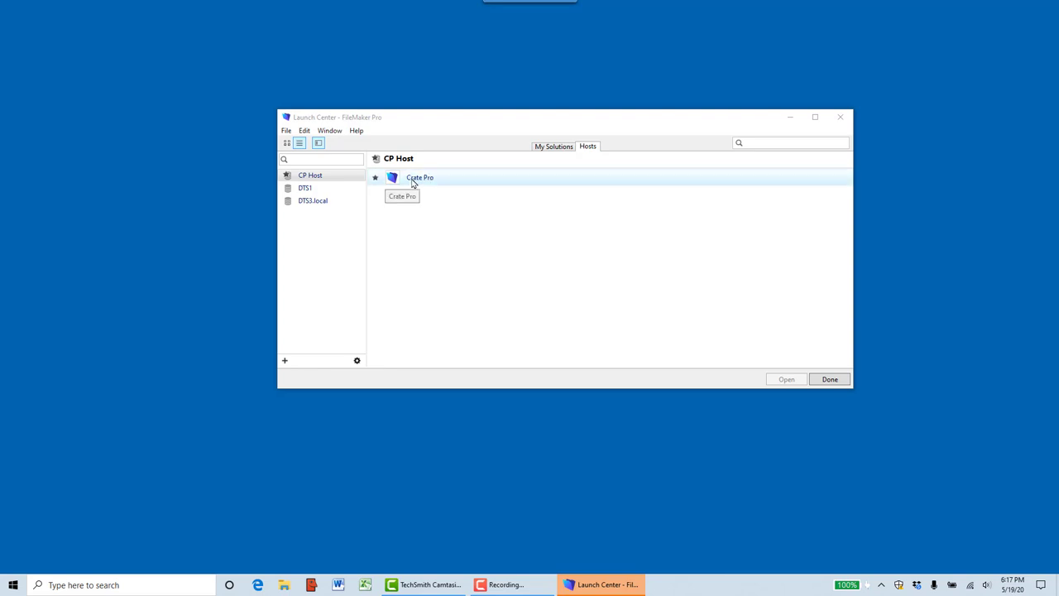
# Open the Crate Pro file on CP Host and sign in with another account name and password
pyautogui.click(436, 177)
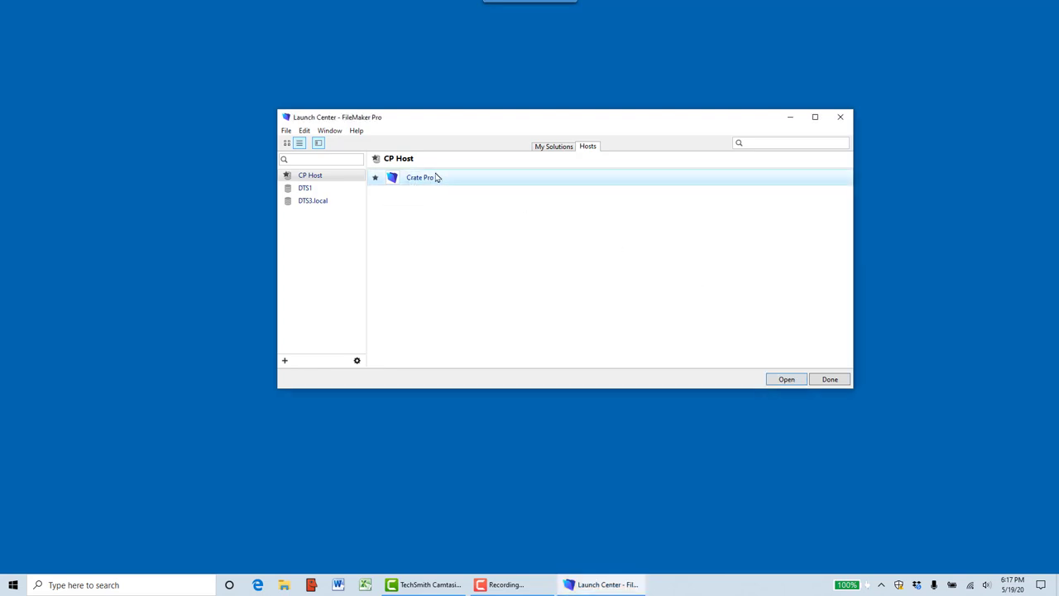
pyautogui.click(780, 381)
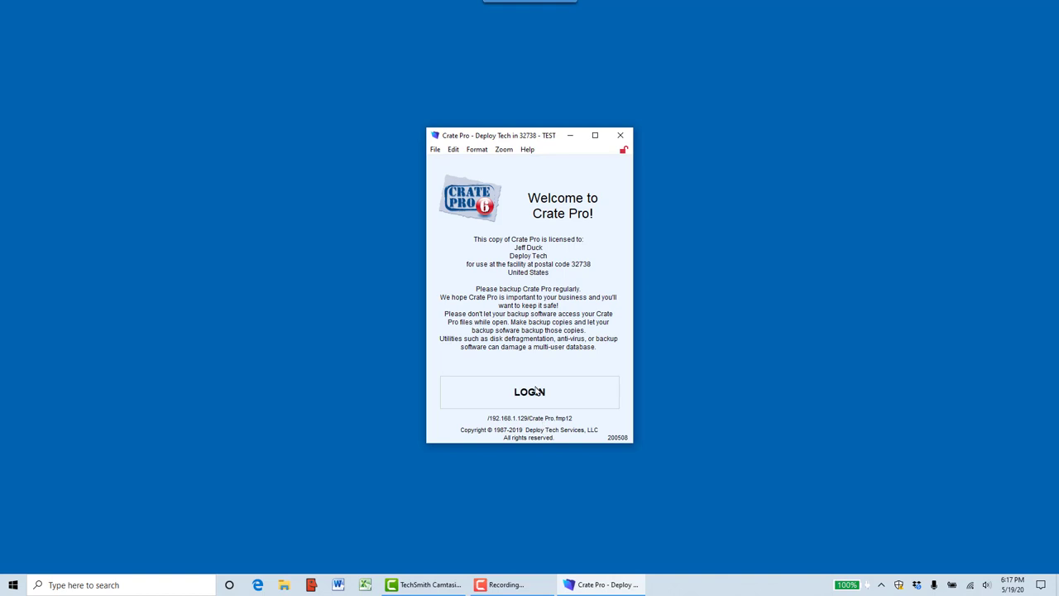
pyautogui.click(537, 390)
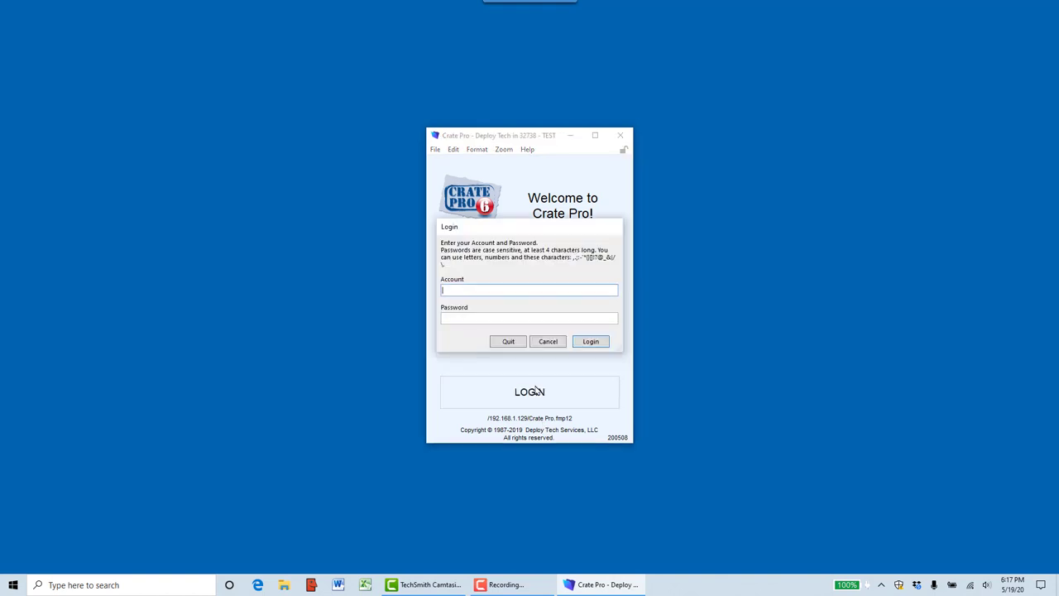
pyautogui.press('Tab')
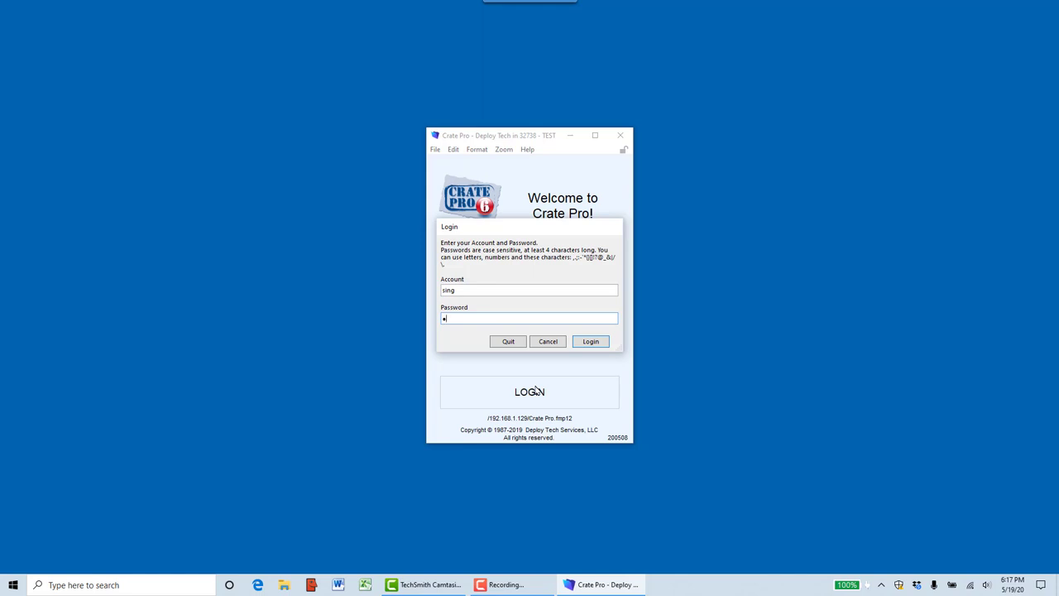
pyautogui.click(590, 342)
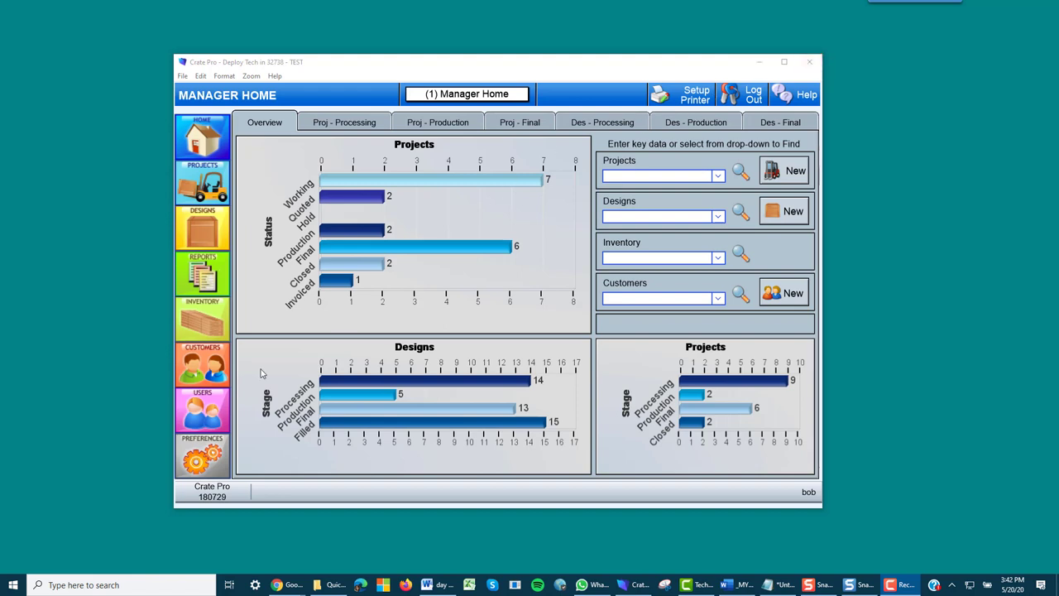
# Show the Licensing tab of Preferences: maintenance expires 6/22/2020, 2 database and 3 client licenses
pyautogui.click(212, 447)
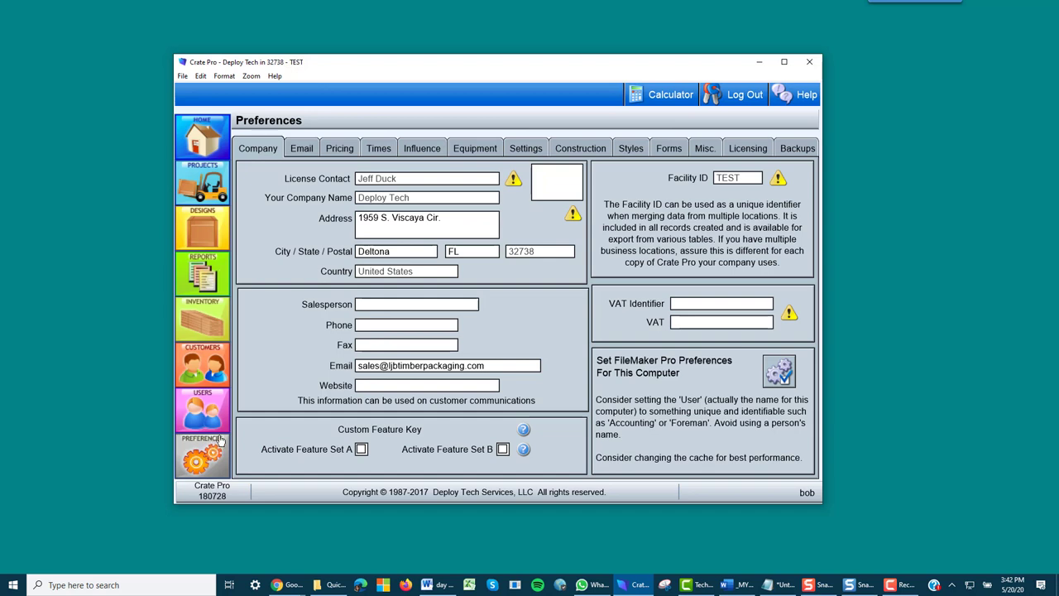
pyautogui.click(732, 155)
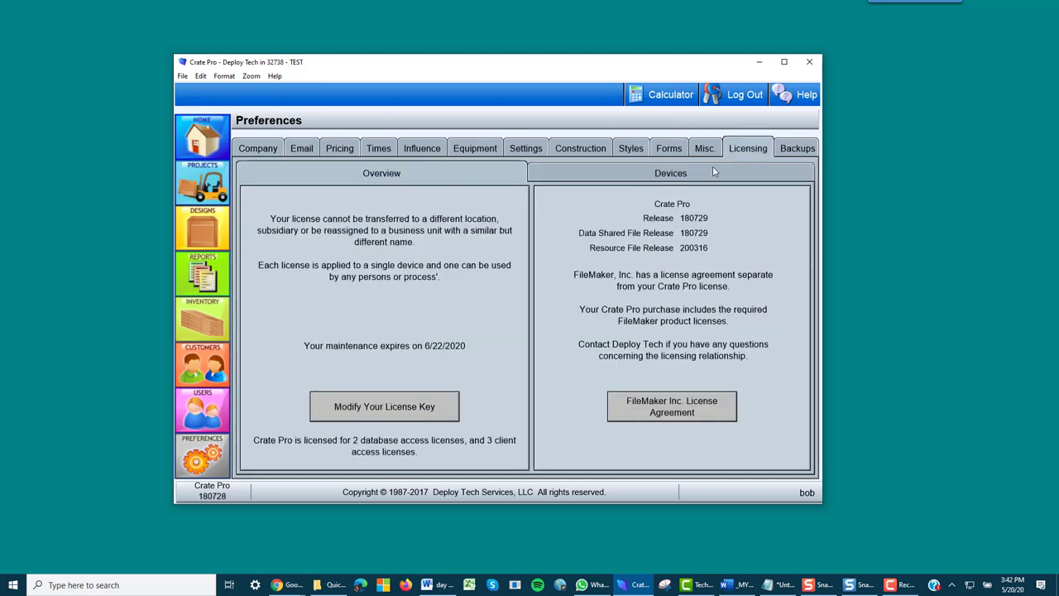
# Switch to the Devices sub-tab to view the devices covered by the licence
pyautogui.click(702, 176)
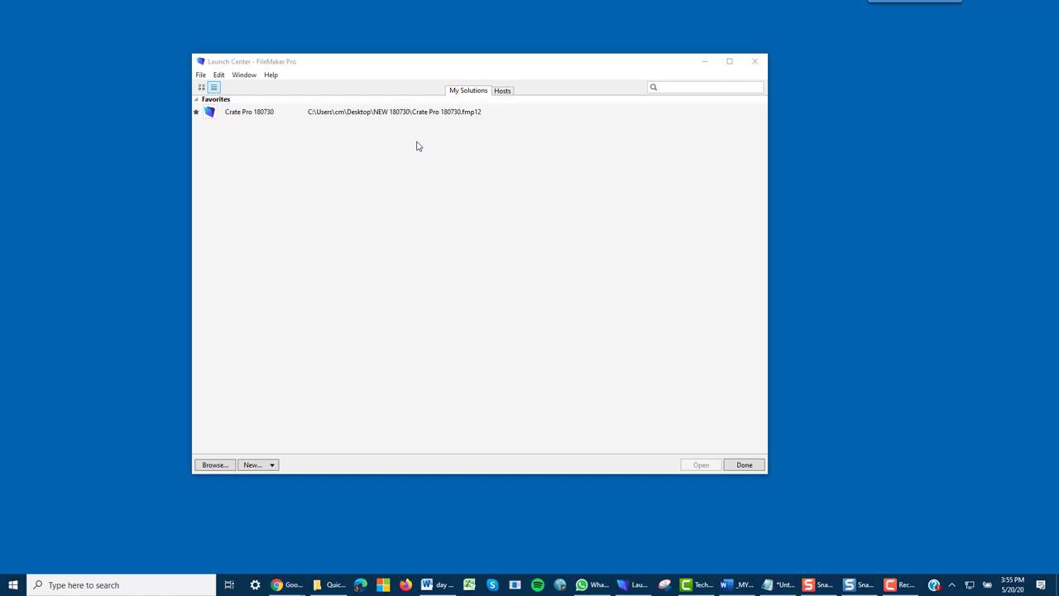
# Show Launch Center's Hosts list and start a new favorite host entry
pyautogui.click(500, 91)
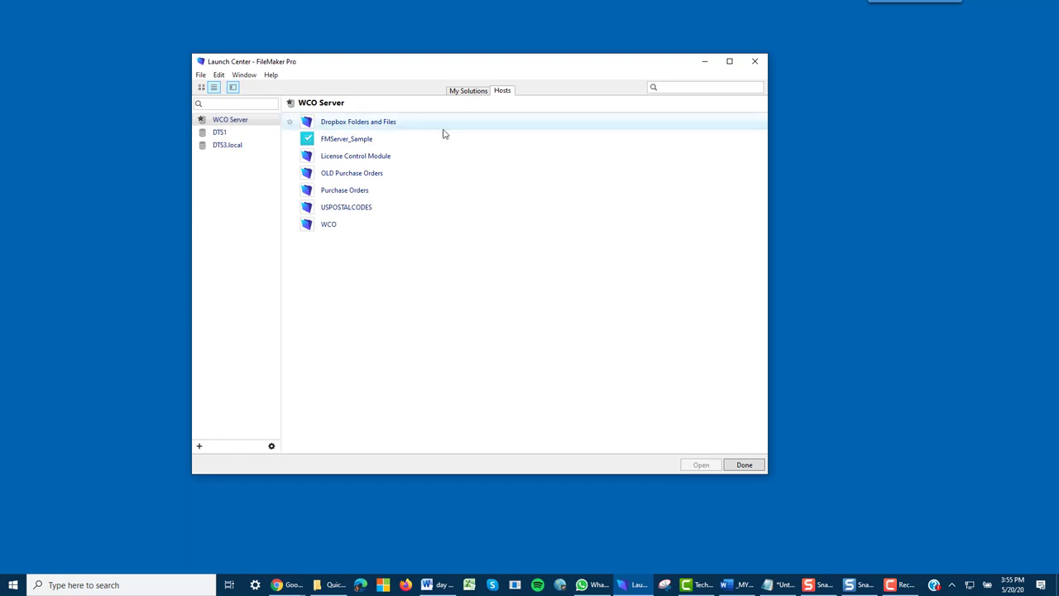
pyautogui.click(200, 447)
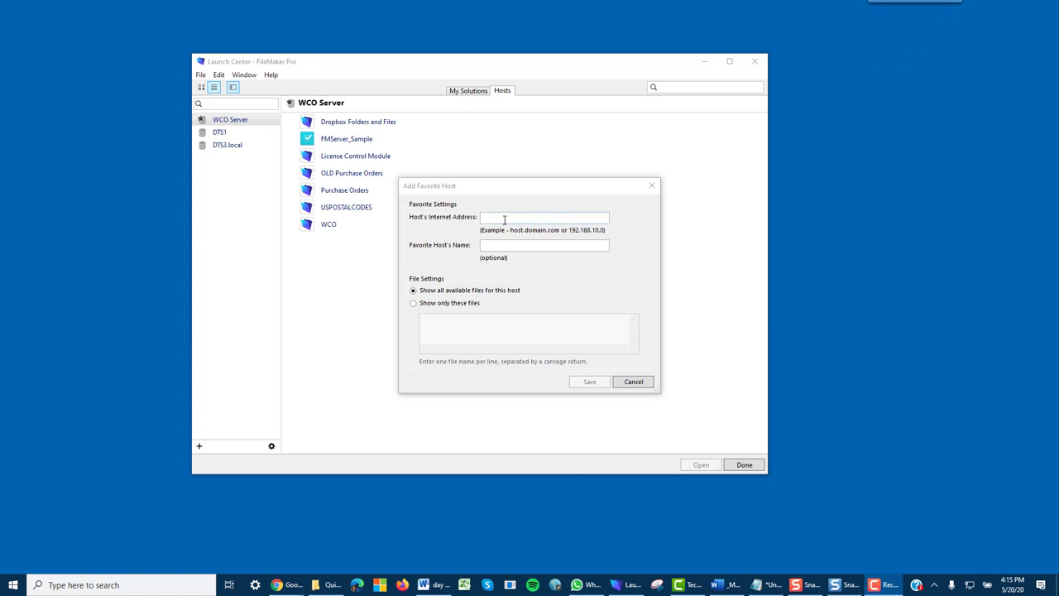
# Save a favorite host with internet address 142.62.112.61 and a name entered
pyautogui.click(504, 218)
pyautogui.write('1')
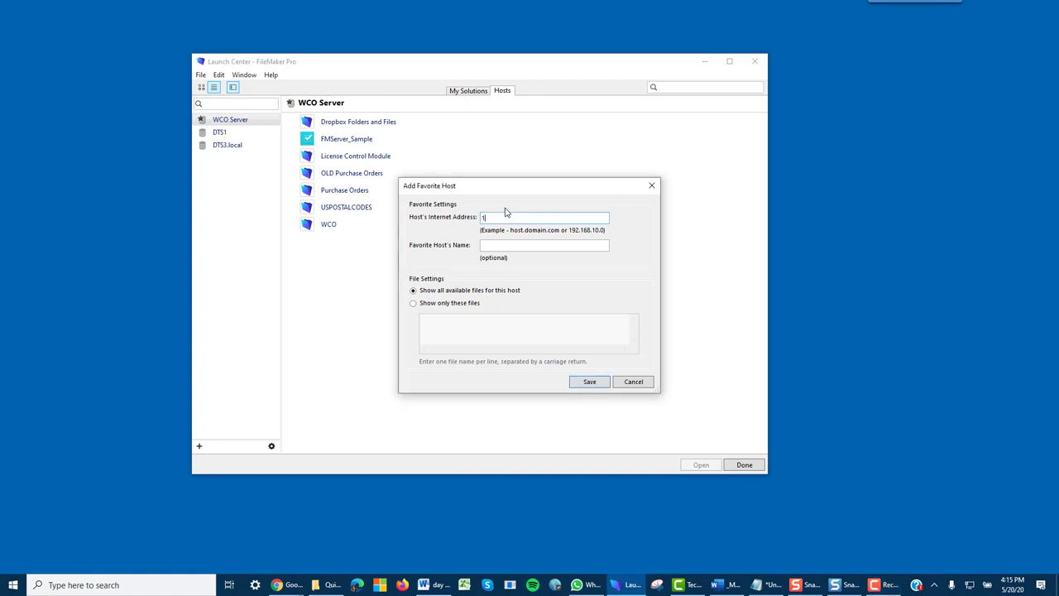
pyautogui.write('42.62')
pyautogui.write('.112.61')
pyautogui.click(496, 245)
pyautogui.write('R')
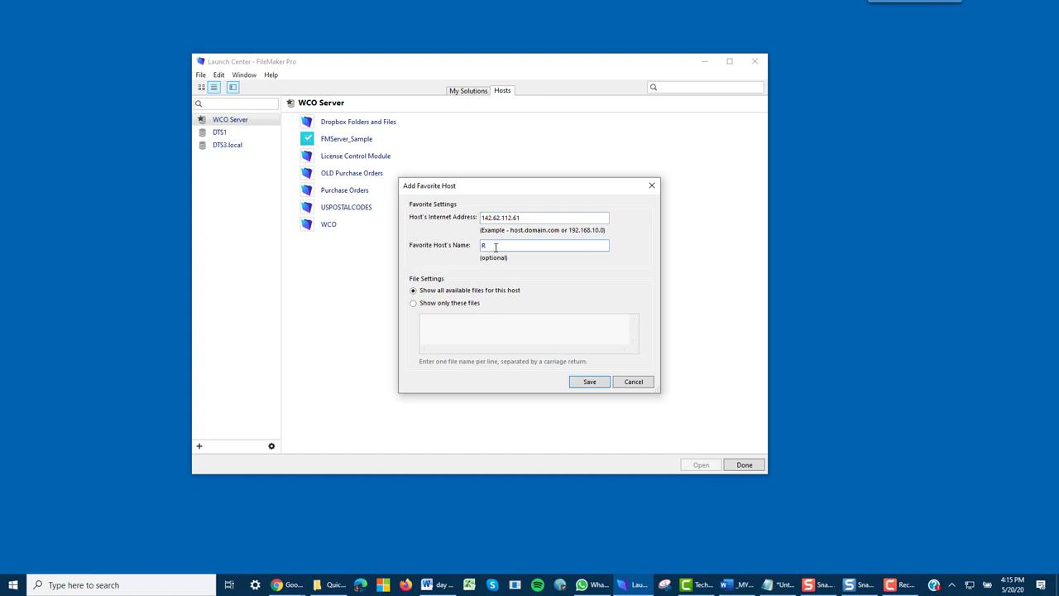
pyautogui.click(597, 384)
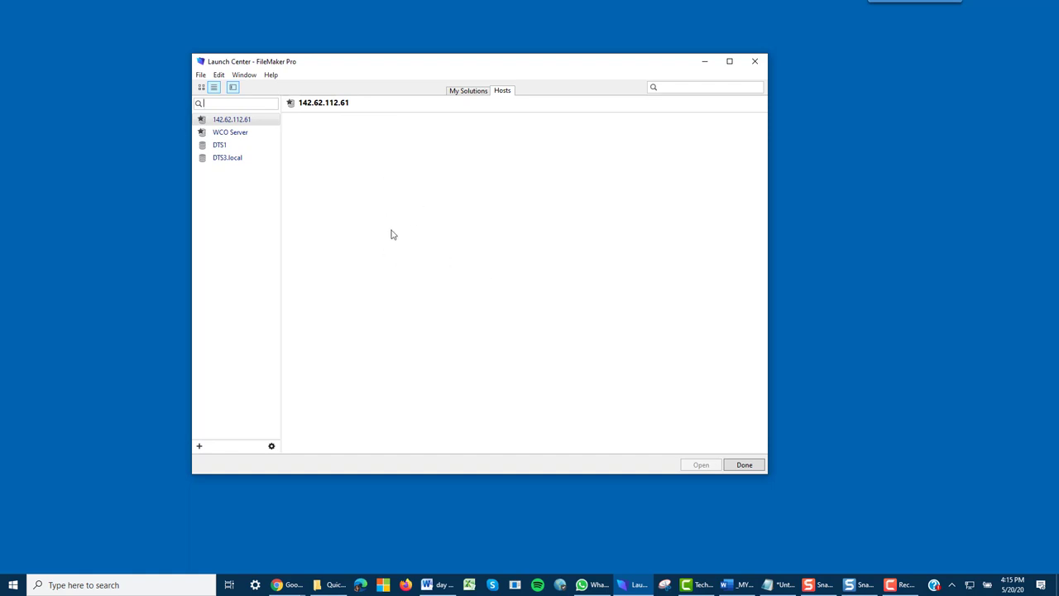